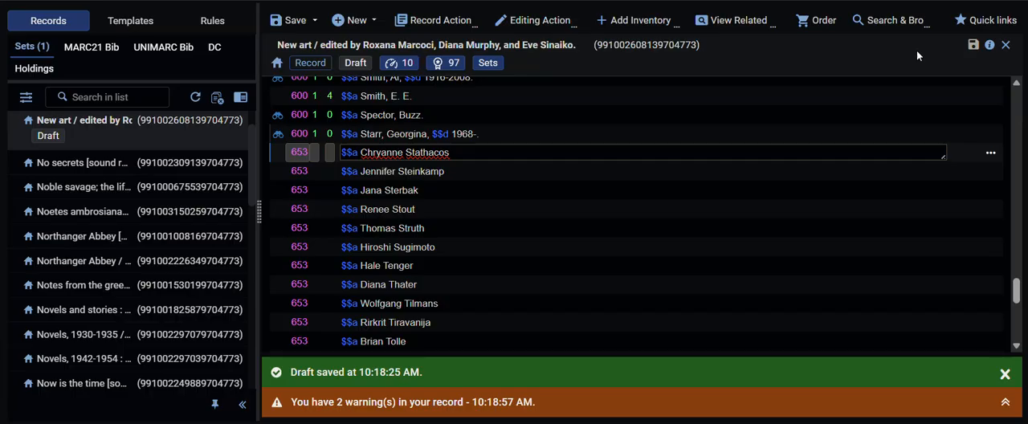
Step: Invert the name in the 653 field for Chryanne Stathacos so it reads "Stathacos, Chryanne."
{"action": "left_click", "coordinate": [480, 152]}
{"action": "type", "text": ", Chry"}
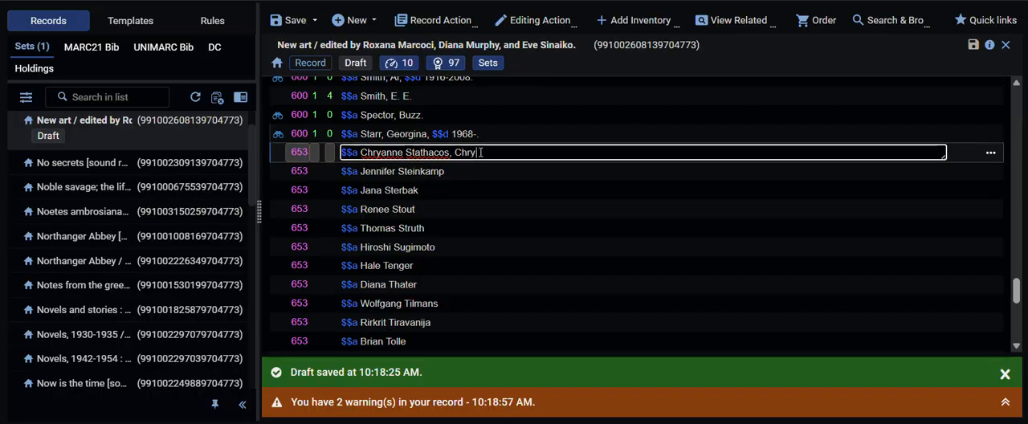
{"action": "type", "text": "anne."}
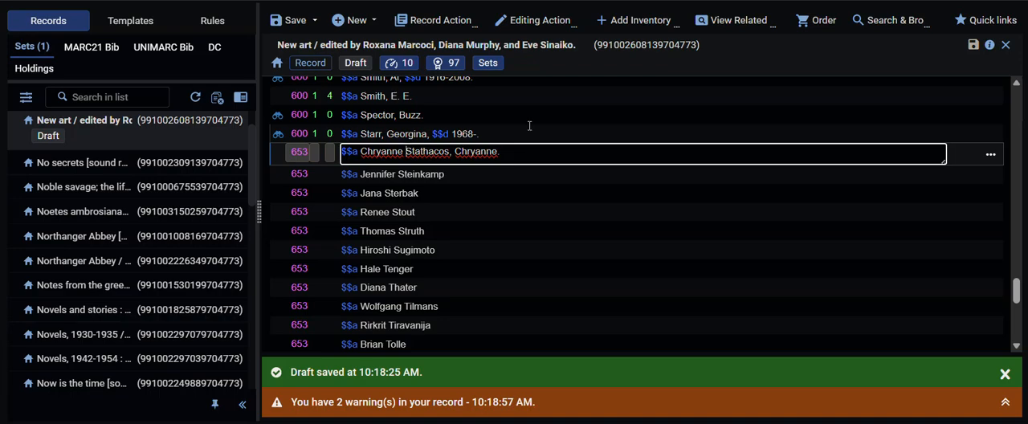
{"action": "key", "text": "BackSpace"}
{"action": "key", "text": "BackSpace"}
{"action": "key", "text": "BackSpace"}
{"action": "key", "text": "BackSpace"}
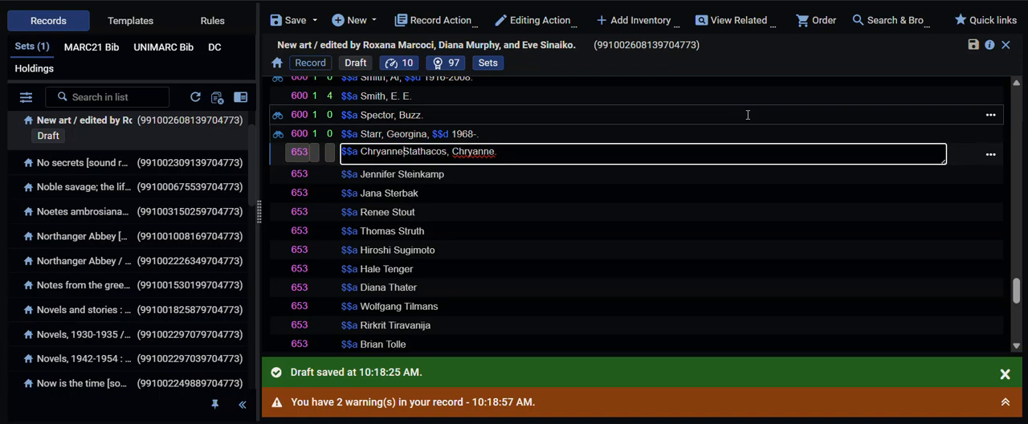
{"action": "key", "text": "BackSpace"}
{"action": "key", "text": "BackSpace"}
{"action": "key", "text": "BackSpace"}
{"action": "key", "text": "BackSpace"}
{"action": "key", "text": "BackSpace"}
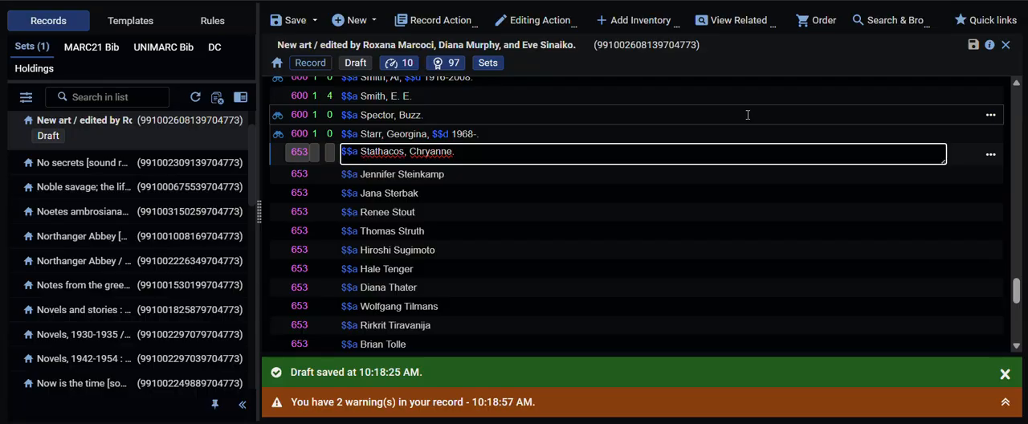
Step: Change the tag of the "Stathacos, Chryanne." field to 600 with indicators 1 and 0
{"action": "key", "text": "shift+Tab"}
{"action": "key", "text": "shift+Tab"}
{"action": "key", "text": "shift+Tab"}
{"action": "type", "text": "600"}
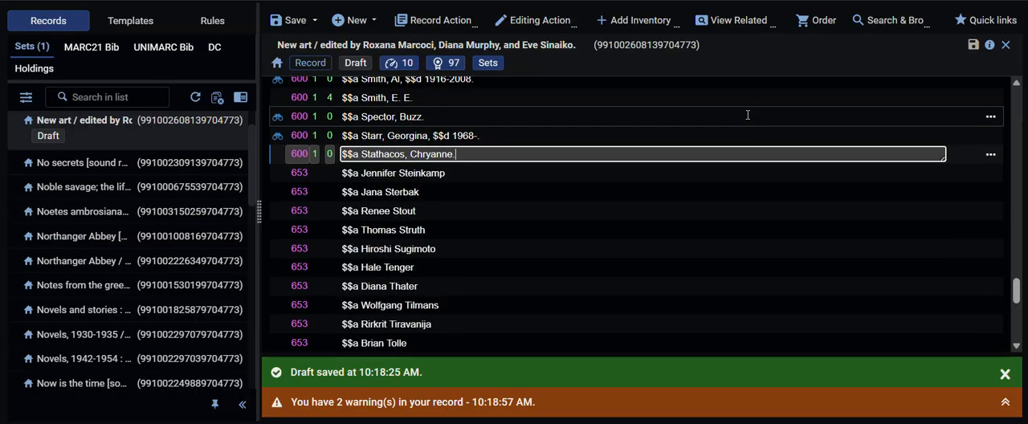
Step: Look up the Stathacos heading in LCNAMES, review the authority record for "Stathacos, Chrysanne" and apply that heading to the field
{"action": "key", "text": "F3"}
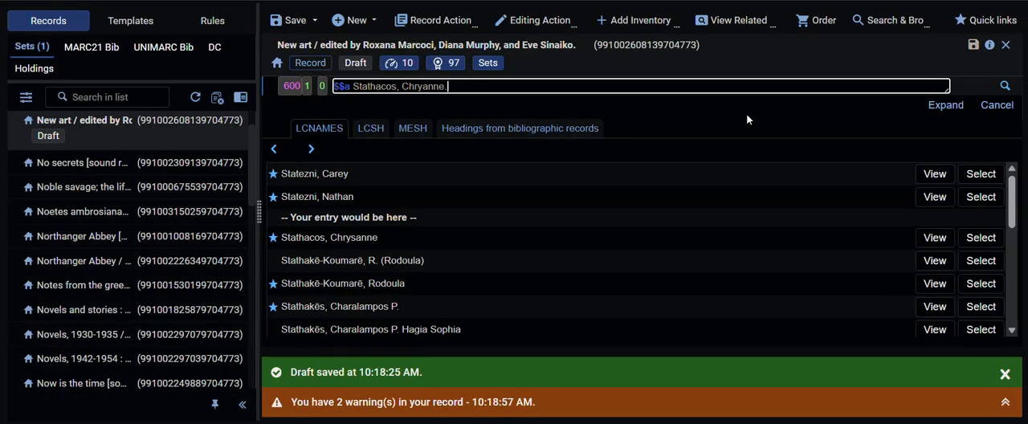
{"action": "left_click", "coordinate": [935, 239]}
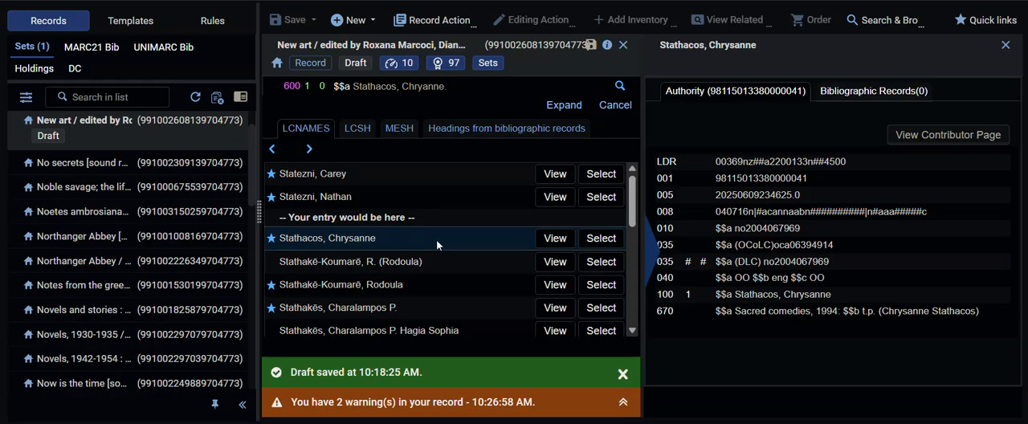
{"action": "left_click", "coordinate": [601, 240]}
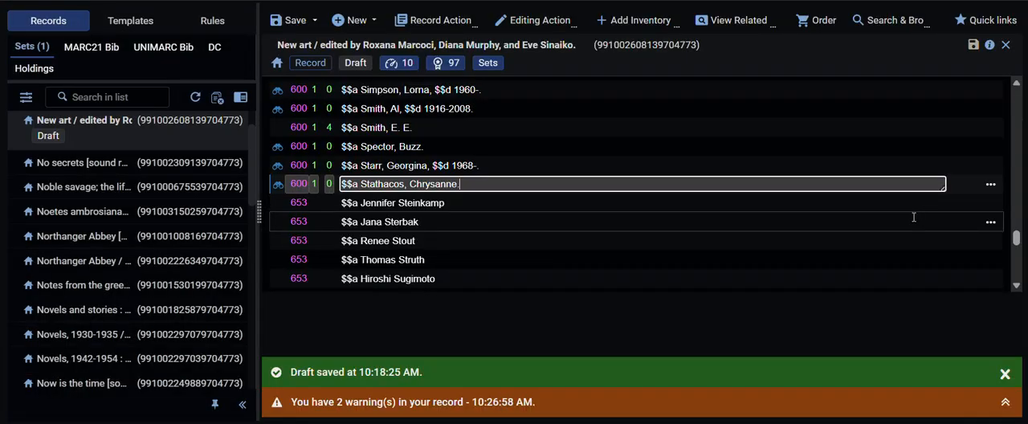
Step: Rewrite the 653 field for Jennifer Steinkamp in inverted form as "Steinkamp, Jennifer."
{"action": "left_click", "coordinate": [603, 206]}
{"action": "type", "text": ", Jennifer"}
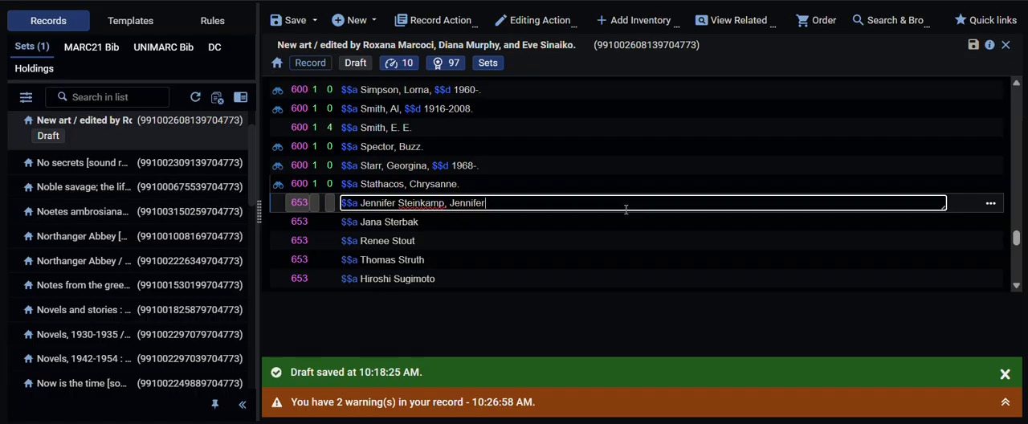
{"action": "type", "text": "."}
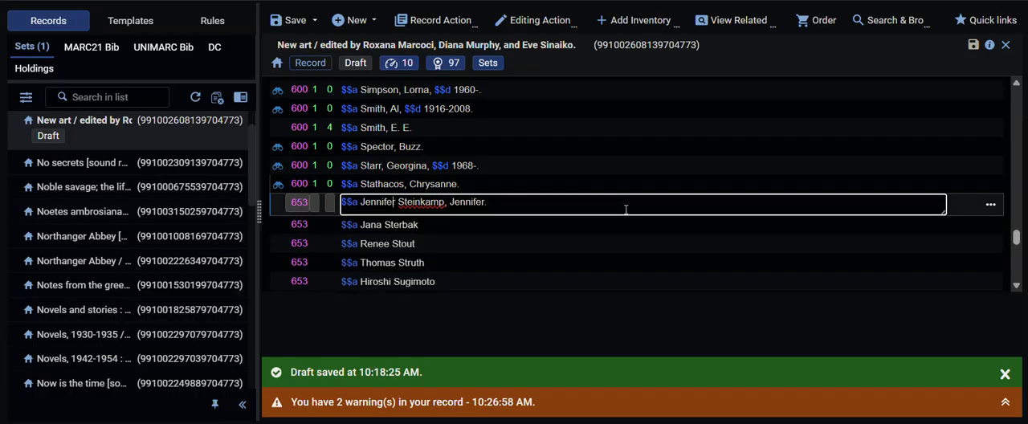
{"action": "key", "text": "BackSpace"}
{"action": "key", "text": "BackSpace"}
{"action": "key", "text": "BackSpace"}
{"action": "key", "text": "BackSpace"}
{"action": "key", "text": "BackSpace"}
{"action": "key", "text": "BackSpace"}
{"action": "key", "text": "BackSpace"}
{"action": "key", "text": "BackSpace"}
{"action": "key", "text": "BackSpace"}
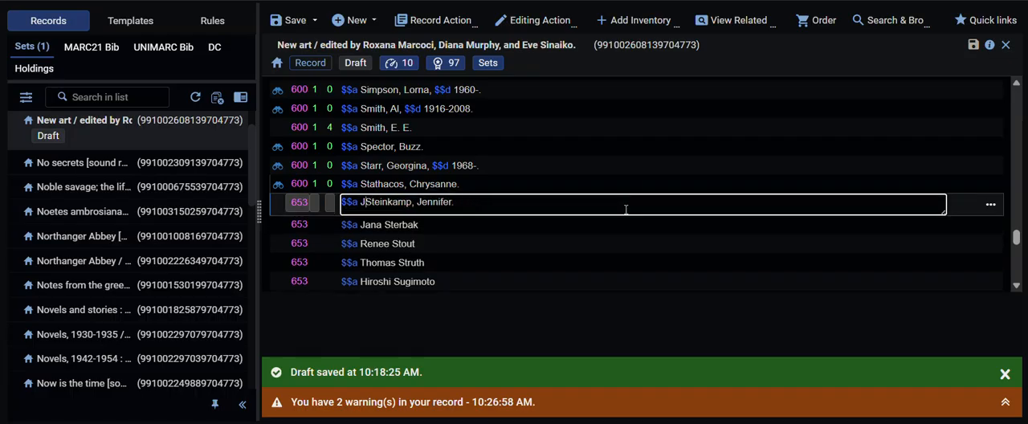
Step: Change the tag of the "Steinkamp, Jennifer." field to 600 with indicators 1 and 0
{"action": "key", "text": "shift+Tab"}
{"action": "key", "text": "shift+Tab"}
{"action": "key", "text": "shift+Tab"}
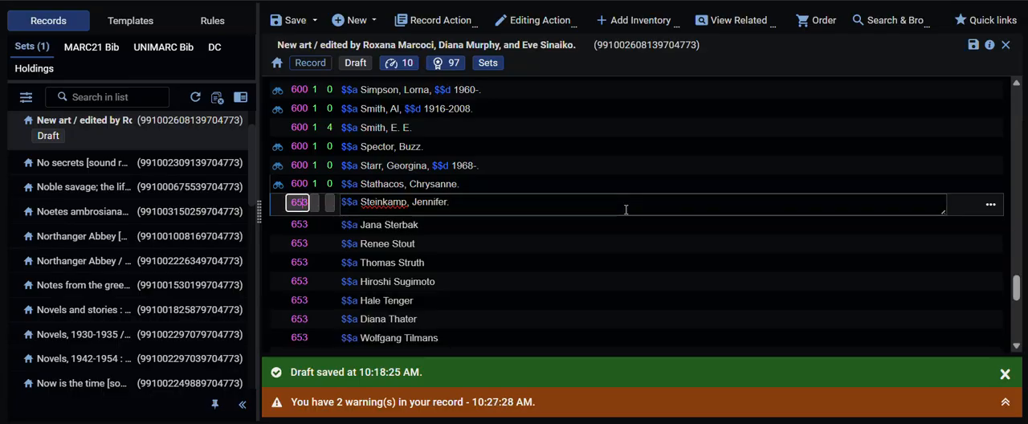
{"action": "type", "text": "600 "}
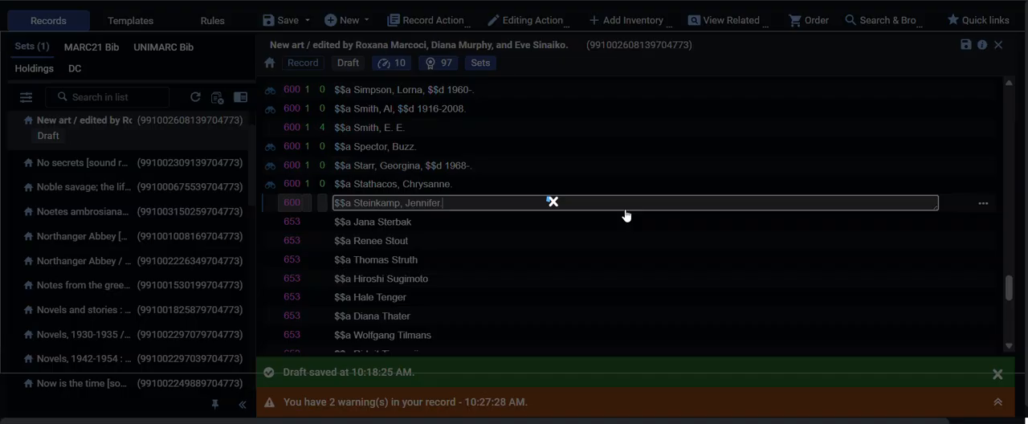
{"action": "type", "text": "1 0"}
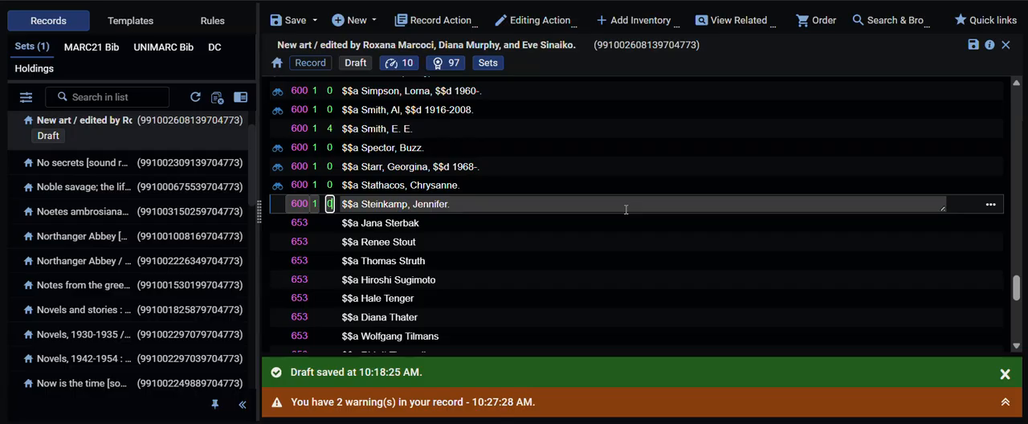
Step: Look up the Steinkamp heading in LCNAMES, review the authority record for "Steinkamp, Jennifer, 1958-" and apply that heading
{"action": "left_click", "coordinate": [626, 209]}
{"action": "key", "text": "F3"}
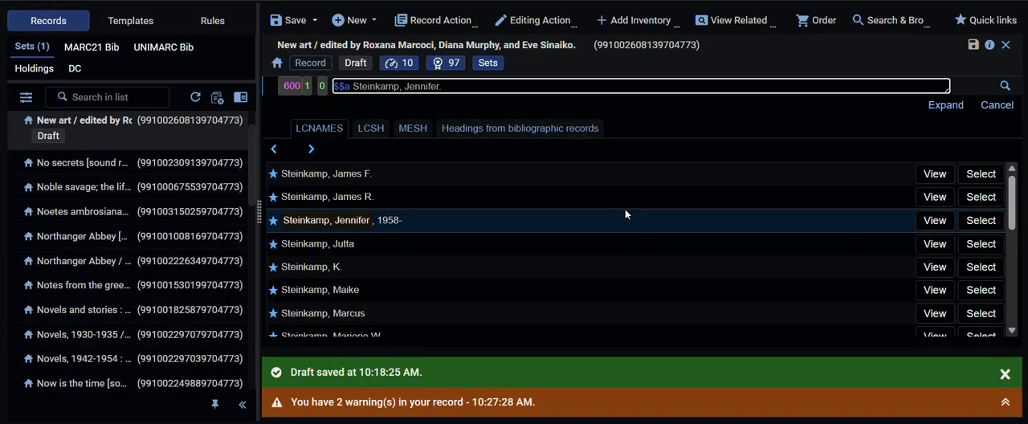
{"action": "left_click", "coordinate": [933, 220]}
{"action": "scroll", "coordinate": [938, 284], "scroll_direction": "down", "scroll_amount": 2}
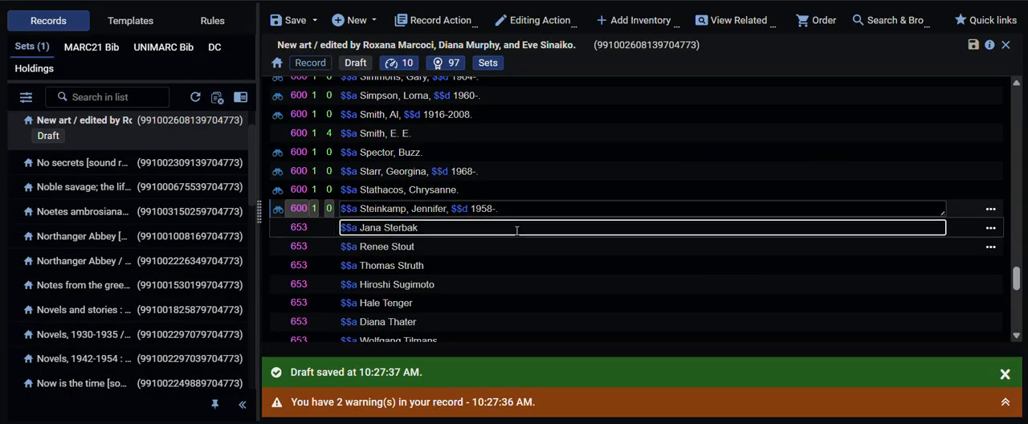
Step: Rewrite the 653 field for Jana Sterbak in inverted form as "Sterbak, Jena."
{"action": "left_click", "coordinate": [516, 231]}
{"action": "type", "text": ", Jena."}
{"action": "key", "text": "BackSpace"}
{"action": "key", "text": "ctrl+Left"}
{"action": "key", "text": "BackSpace"}
{"action": "key", "text": "BackSpace"}
{"action": "key", "text": "BackSpace"}
{"action": "key", "text": "BackSpace"}
{"action": "key", "text": "BackSpace"}
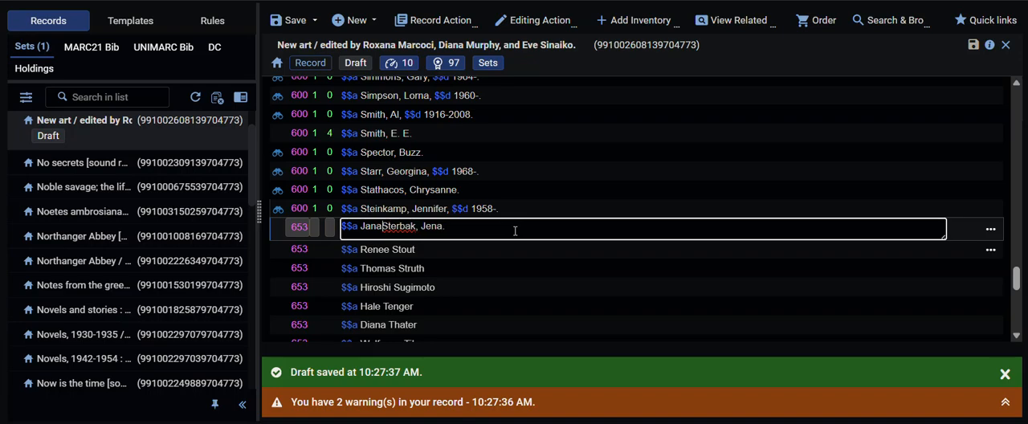
Step: Change the tag of the "Sterbak, Jena." field to 600 with indicators 1 and 0
{"action": "key", "text": "shift+Tab"}
{"action": "key", "text": "shift+Tab"}
{"action": "key", "text": "shift+Tab"}
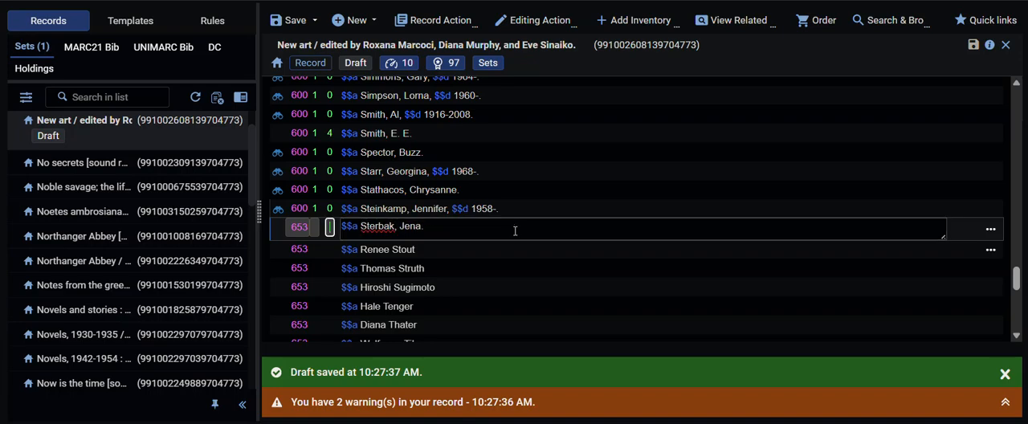
{"action": "type", "text": "600 "}
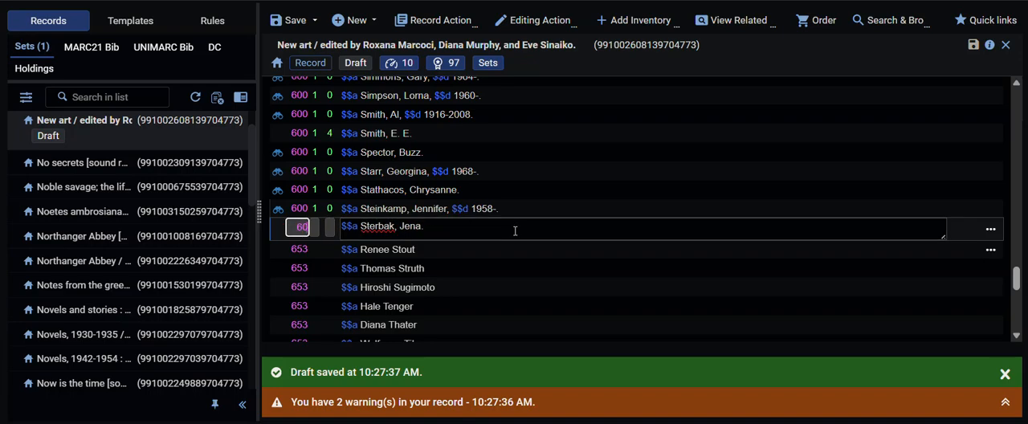
{"action": "type", "text": "1 0"}
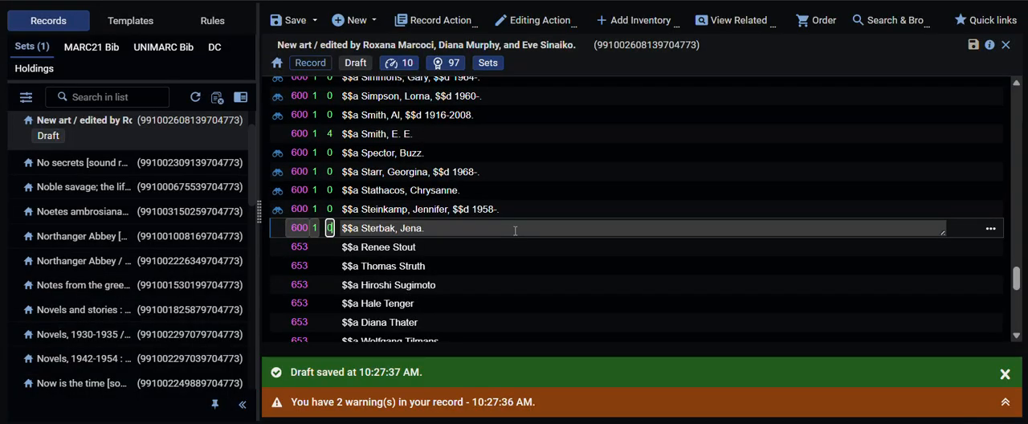
Step: Look up the Sterbak heading in LCNAMES, review the authority record for "Sterbak, Jana" and apply that heading to the field
{"action": "key", "text": "F3"}
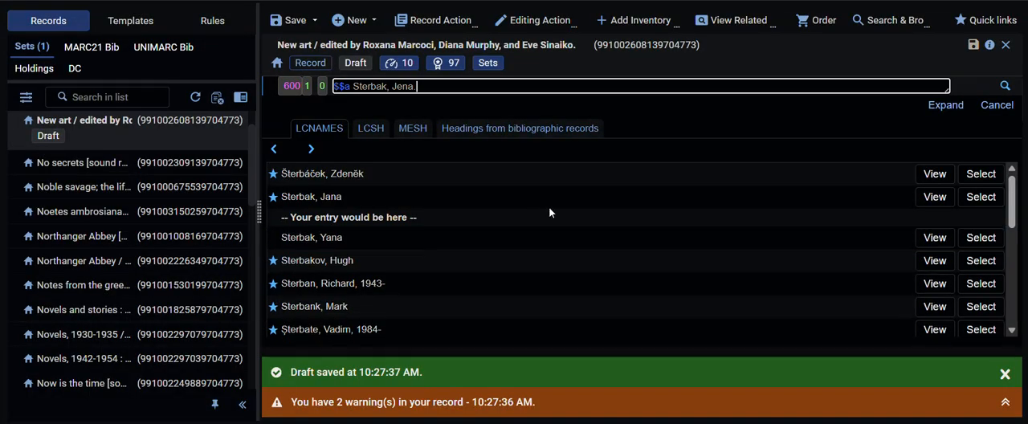
{"action": "left_click", "coordinate": [935, 197]}
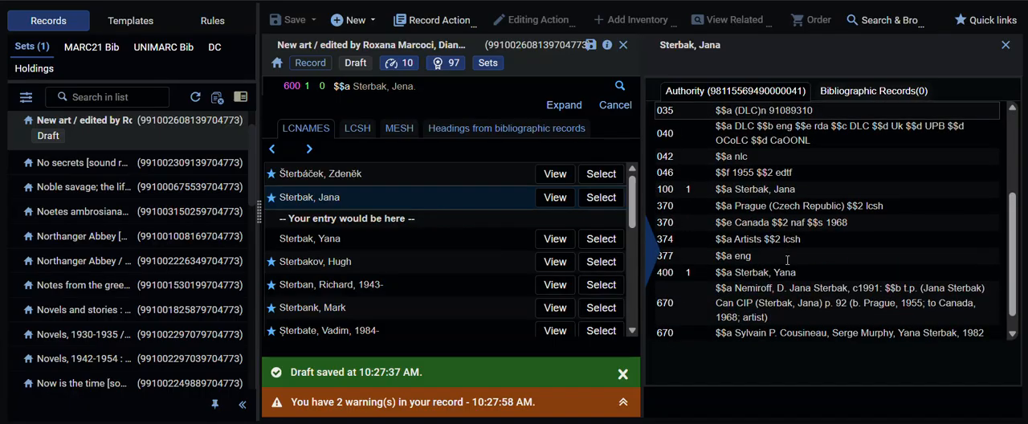
{"action": "left_click", "coordinate": [600, 198]}
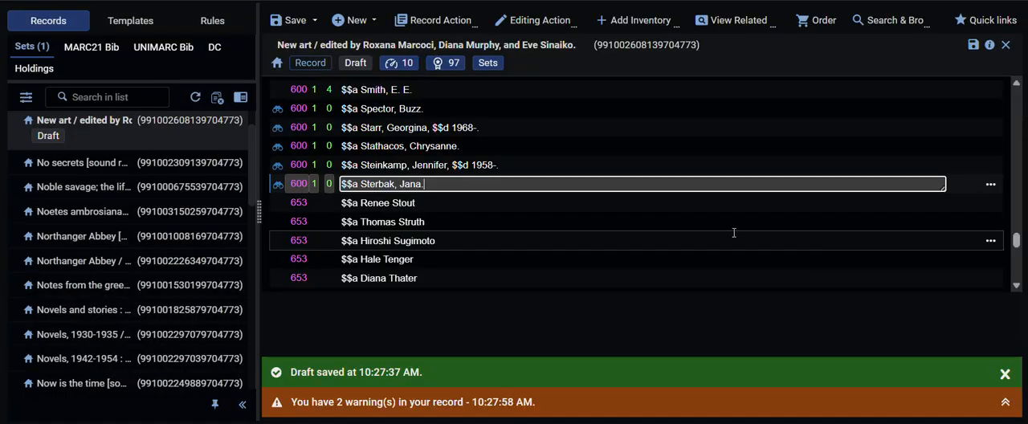
Step: Rewrite the 653 field for Renee Stout in inverted form as "Stout, Renee."
{"action": "left_click", "coordinate": [448, 202]}
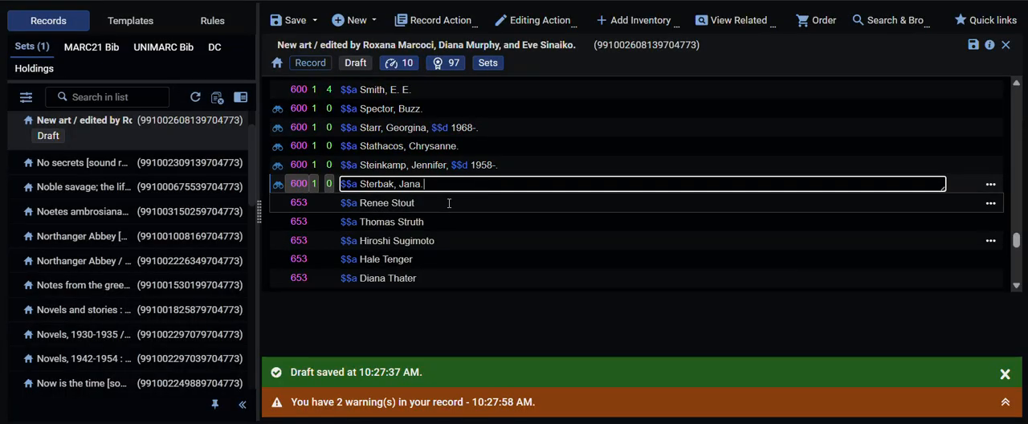
{"action": "type", "text": ", Renee."}
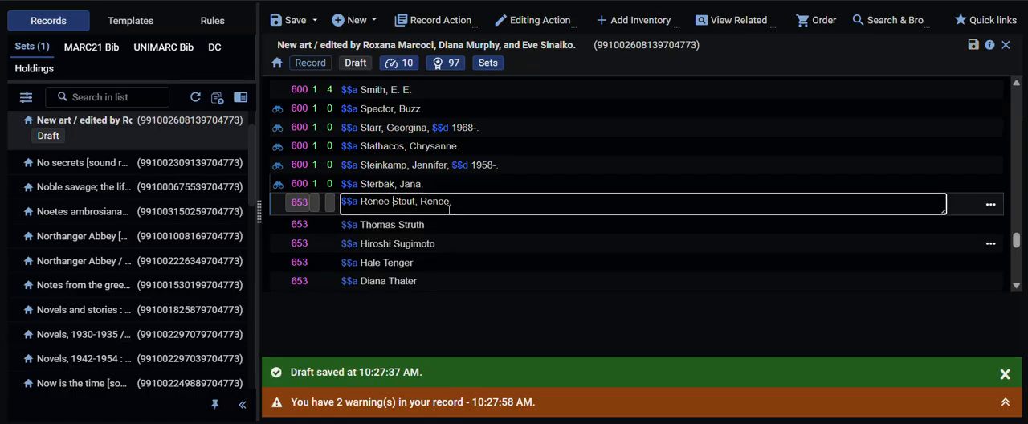
{"action": "key", "text": "BackSpace"}
{"action": "key", "text": "BackSpace"}
{"action": "key", "text": "BackSpace"}
{"action": "key", "text": "BackSpace"}
{"action": "key", "text": "BackSpace"}
{"action": "key", "text": "BackSpace"}
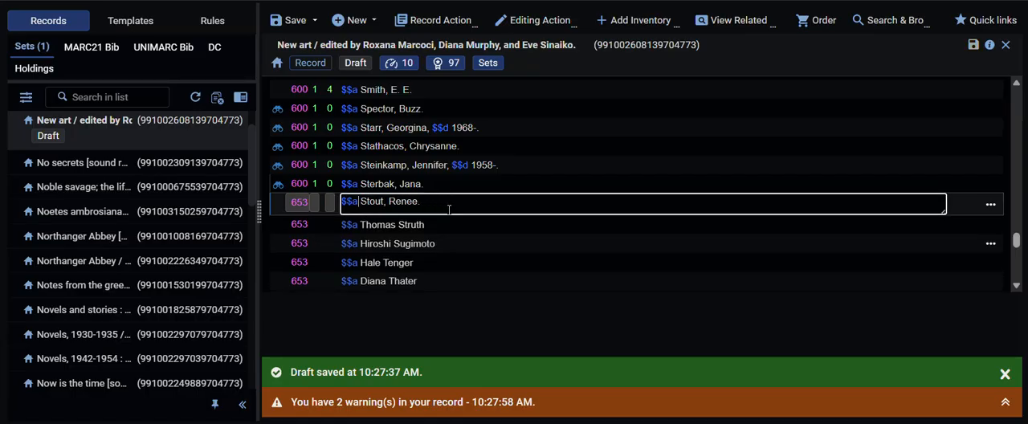
Step: Change the tag of the "Stout, Renee." field to 600 with indicators 1 and 0
{"action": "key", "text": "shift+Tab"}
{"action": "key", "text": "shift+Tab"}
{"action": "key", "text": "shift+Tab"}
{"action": "key", "text": "BackSpace"}
{"action": "key", "text": "BackSpace"}
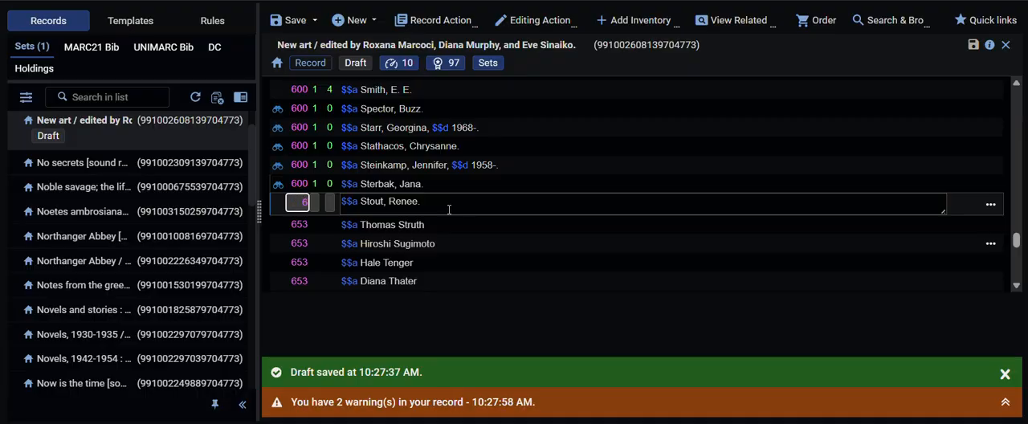
{"action": "type", "text": "00 1 "}
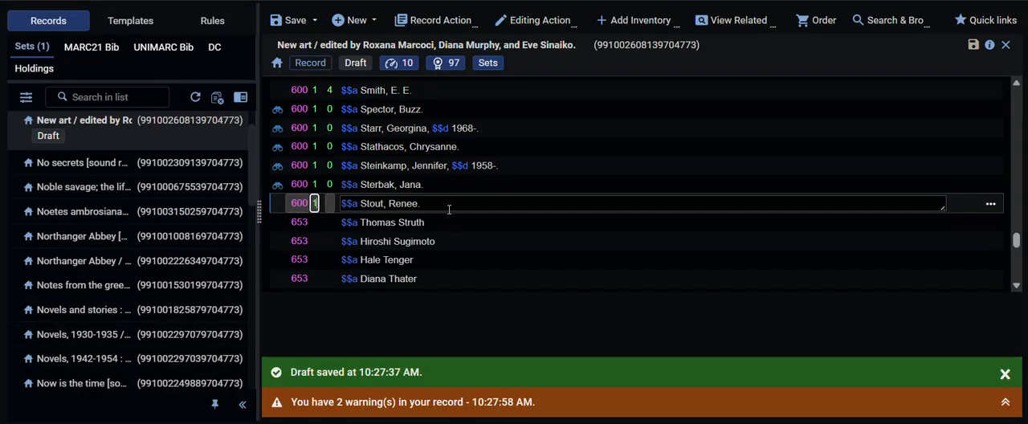
{"action": "type", "text": "0"}
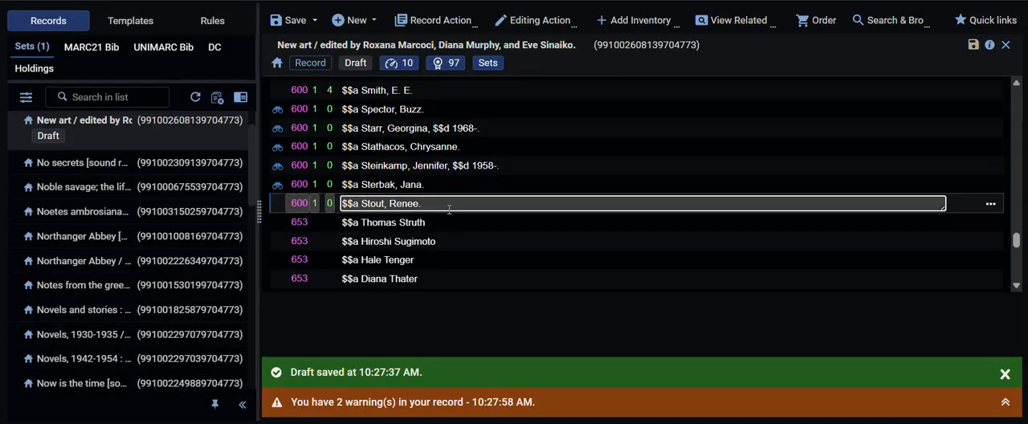
Step: Look up the Stout heading in LCNAMES, review the authority record for "Stout, Renée" and apply that heading to the field
{"action": "key", "text": "F3"}
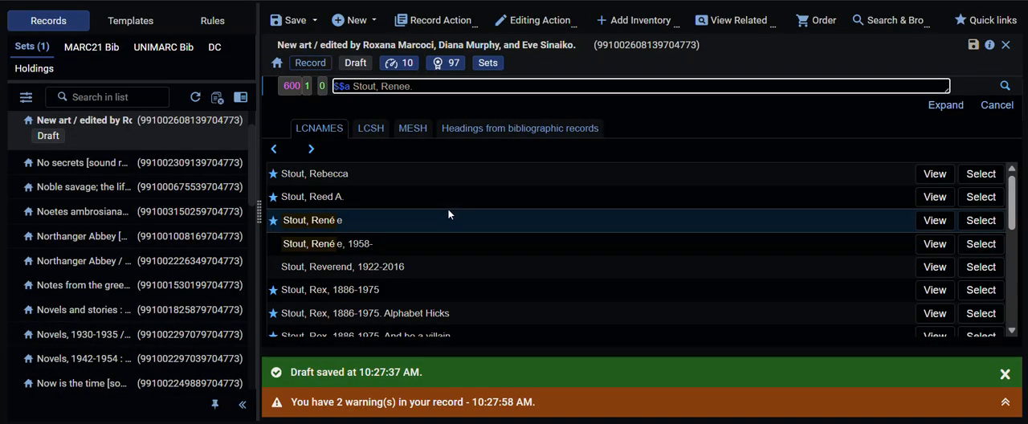
{"action": "left_click", "coordinate": [935, 220]}
{"action": "scroll", "coordinate": [838, 244], "scroll_direction": "down", "scroll_amount": 5}
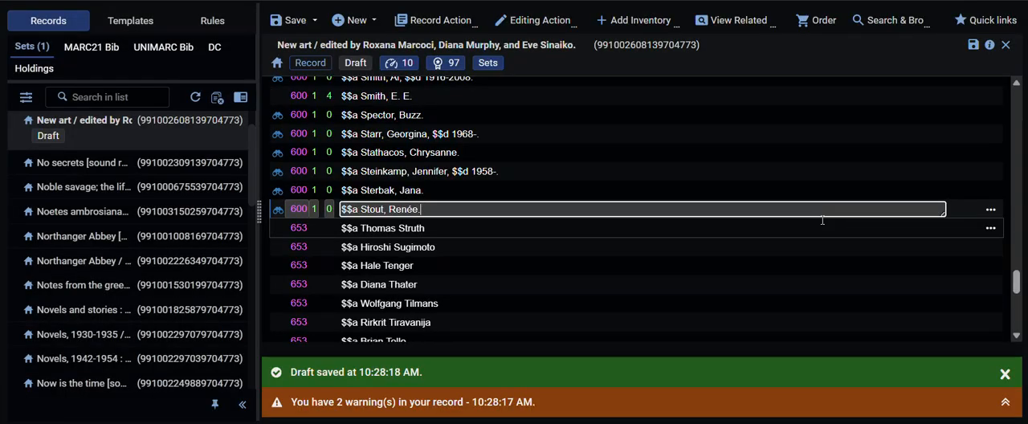
Step: Rewrite the 653 field for Thomas Struth in inverted form as "Struth, Thomas."
{"action": "left_click", "coordinate": [509, 228]}
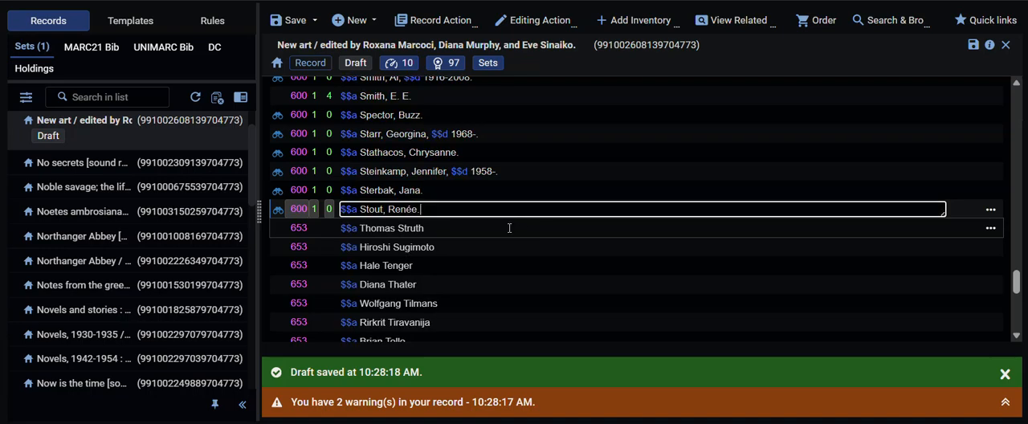
{"action": "type", "text": ", Thomas."}
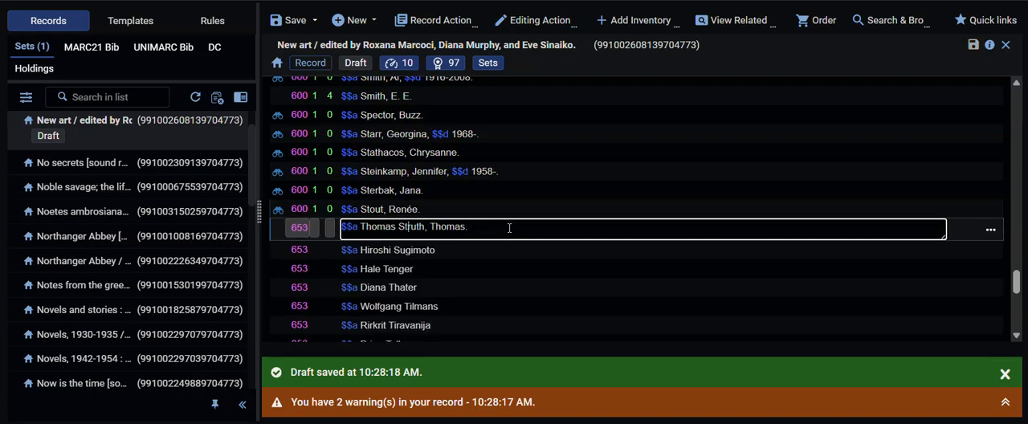
{"action": "key", "text": "BackSpace"}
{"action": "key", "text": "BackSpace"}
{"action": "key", "text": "BackSpace"}
{"action": "key", "text": "BackSpace"}
{"action": "key", "text": "BackSpace"}
{"action": "key", "text": "BackSpace"}
{"action": "key", "text": "BackSpace"}
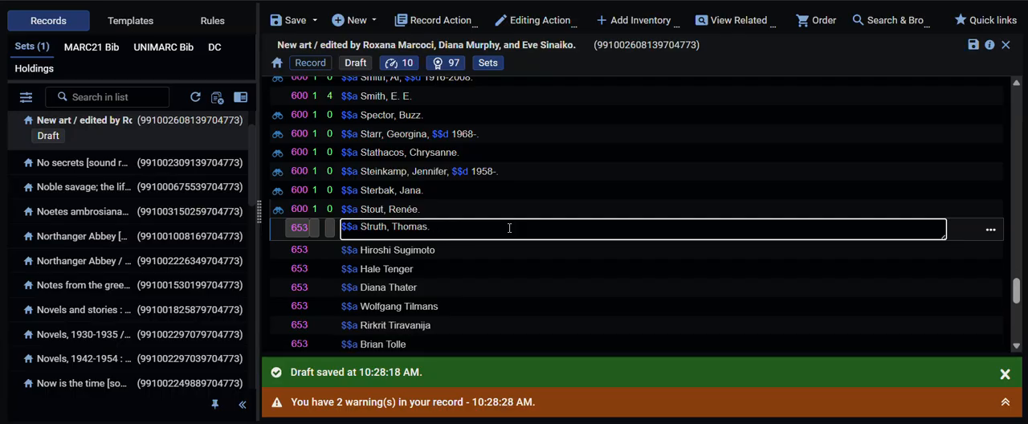
Step: Change the tag of the "Struth, Thomas." field to 600 with indicators 1 and 0
{"action": "key", "text": "Left"}
{"action": "key", "text": "Left"}
{"action": "key", "text": "Left"}
{"action": "key", "text": "Left"}
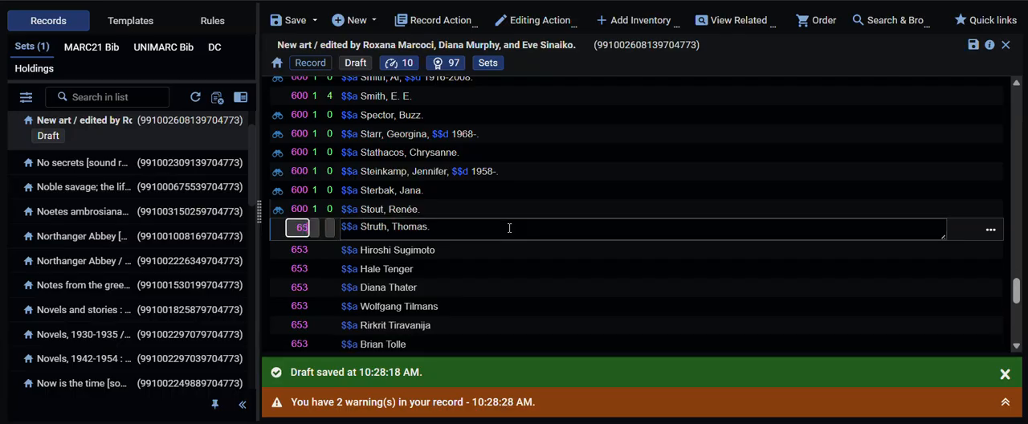
{"action": "type", "text": "600 1"}
Step: Look up the Struth heading in LCNAMES and apply "Struth, Thomas, 1954-" to the field
{"action": "key", "text": "F3"}
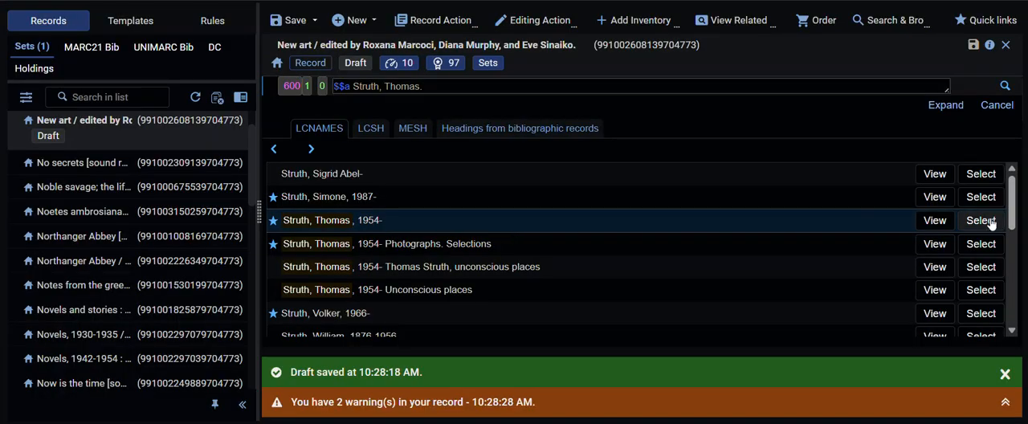
{"action": "left_click", "coordinate": [980, 220]}
Step: Rewrite the 653 field for Hiroshi Sugimoto in inverted form as "Sugimoto, Hiroshi."
{"action": "left_click", "coordinate": [528, 230]}
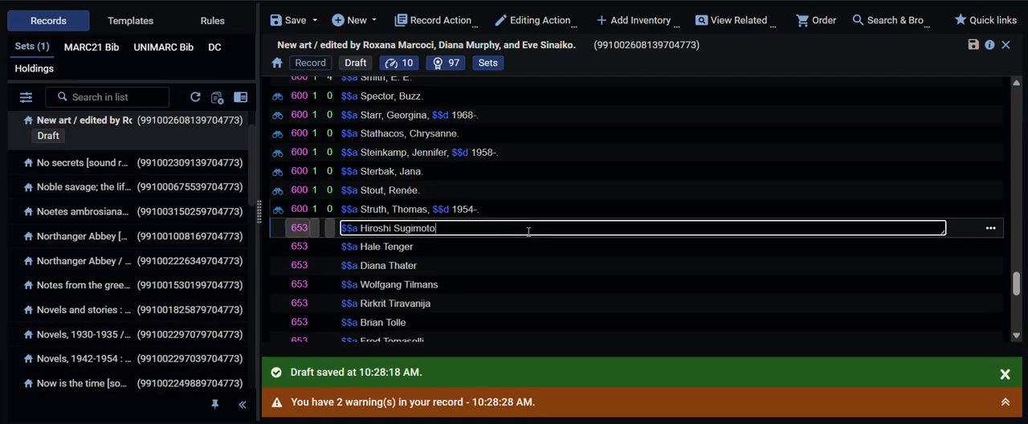
{"action": "type", "text": ", Hiroshi."}
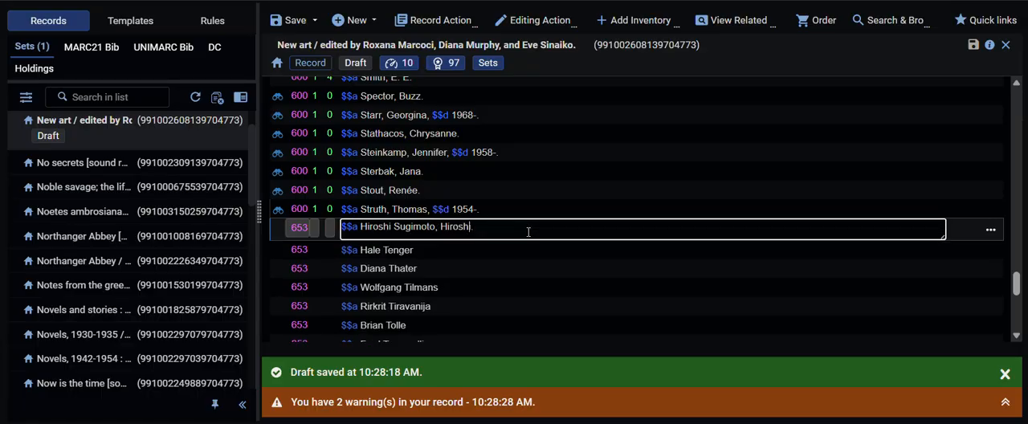
{"action": "key", "text": "BackSpace"}
{"action": "key", "text": "BackSpace"}
{"action": "key", "text": "BackSpace"}
{"action": "key", "text": "BackSpace"}
{"action": "key", "text": "BackSpace"}
{"action": "key", "text": "BackSpace"}
{"action": "key", "text": "BackSpace"}
{"action": "key", "text": "BackSpace"}
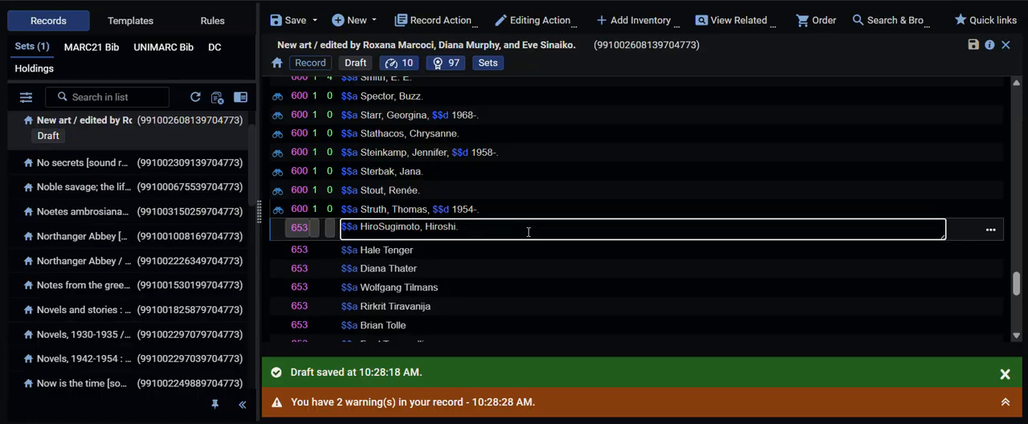
Step: Change the tag of the "Sugimoto, Hiroshi." field to 600 with indicators 1 and 0
{"action": "key", "text": "shift+Tab"}
{"action": "key", "text": "shift+Tab"}
{"action": "key", "text": "shift+Tab"}
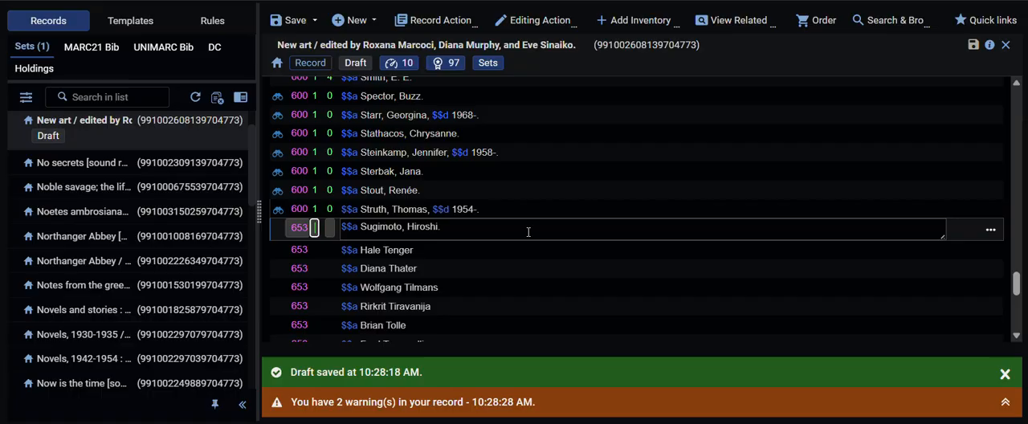
{"action": "key", "text": "Tab"}
{"action": "type", "text": "1"}
{"action": "key", "text": "Tab"}
{"action": "type", "text": "0"}
Step: Look up the Sugimoto heading in LCNAMES, review the authority record for "Sugimoto, Hiroshi, 1948-" and apply that heading to the field
{"action": "key", "text": "F3"}
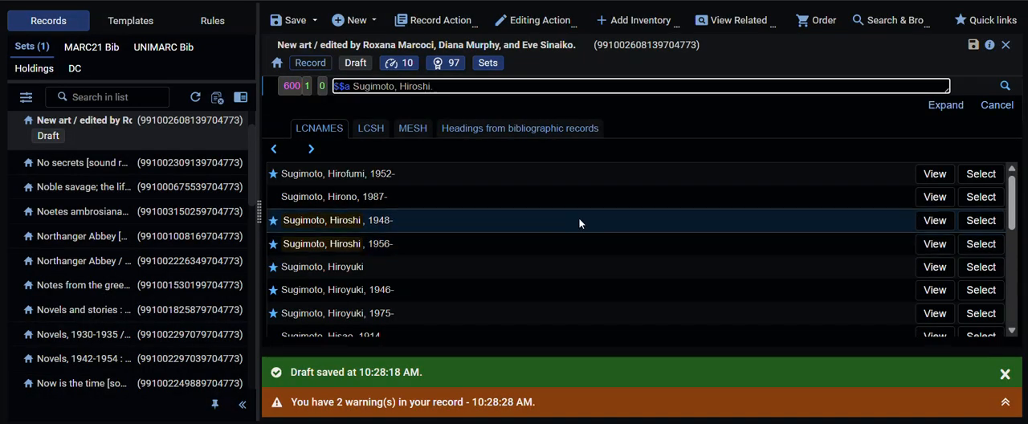
{"action": "left_click", "coordinate": [935, 221]}
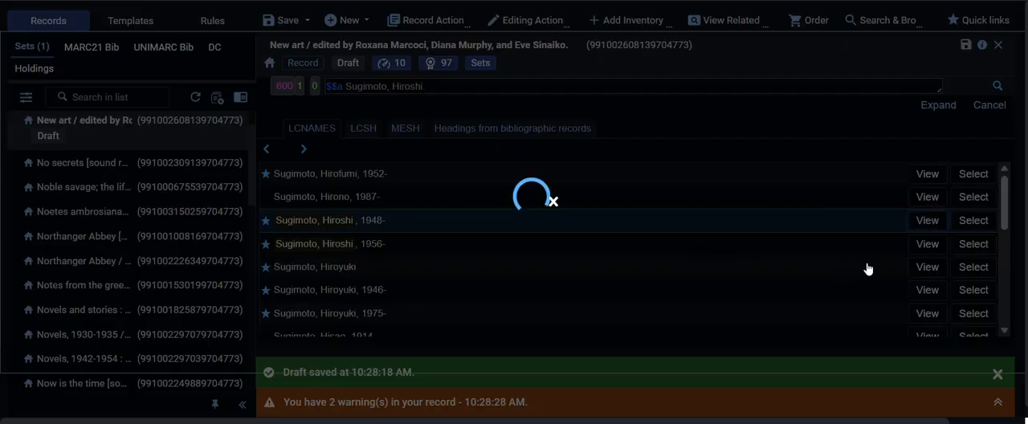
{"action": "scroll", "coordinate": [866, 265], "scroll_direction": "down", "scroll_amount": 3}
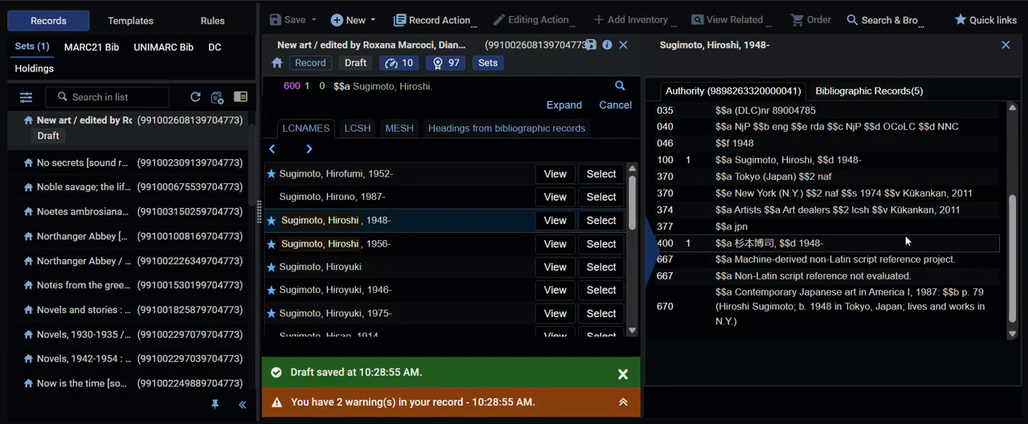
{"action": "left_click", "coordinate": [608, 219]}
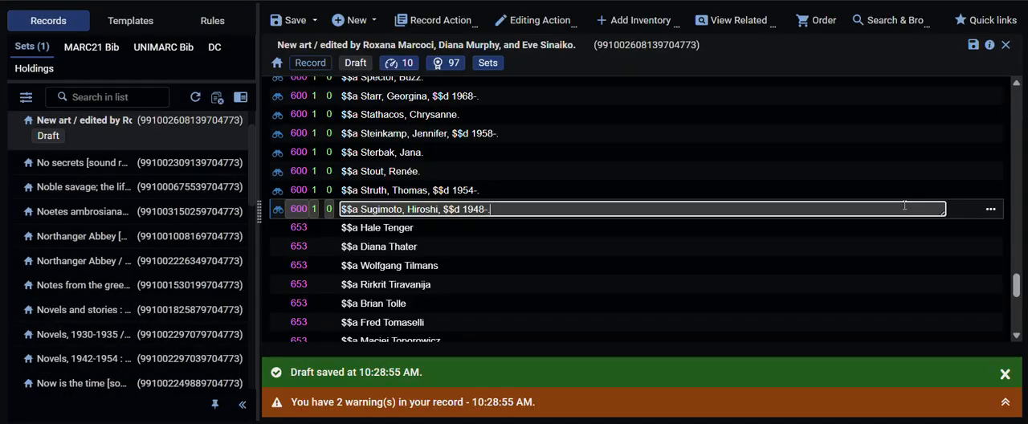
Step: Rewrite the 653 field for Hale Tenger in inverted form as "Tenger, Hale."
{"action": "double_click", "coordinate": [451, 228]}
{"action": "left_click", "coordinate": [450, 230]}
{"action": "type", "text": ", Hale"}
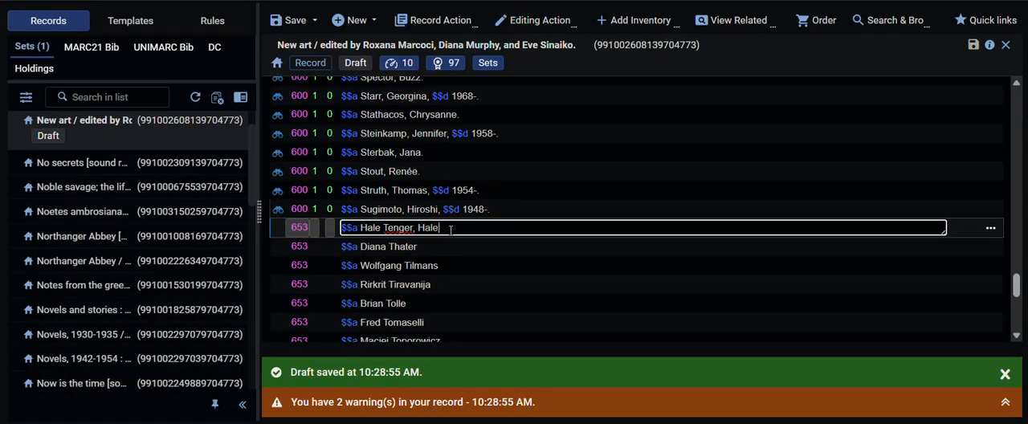
{"action": "type", "text": "."}
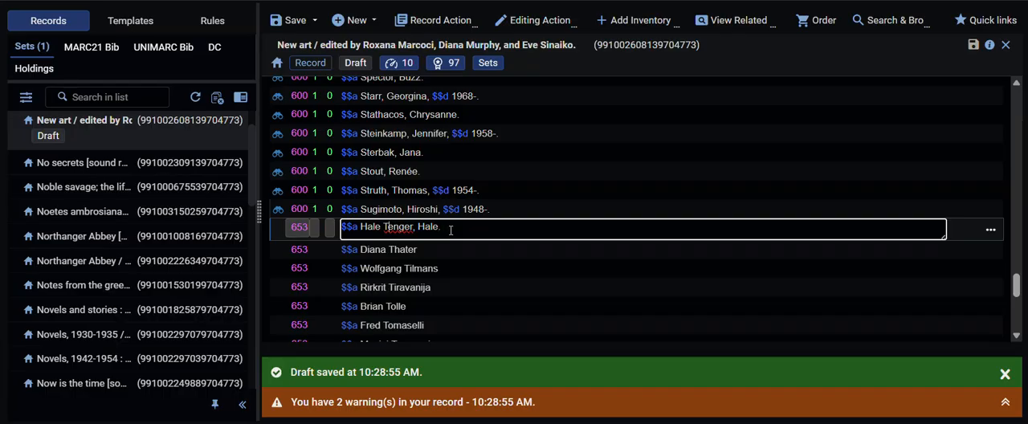
{"action": "key", "text": "BackSpace"}
{"action": "key", "text": "BackSpace"}
{"action": "key", "text": "BackSpace"}
{"action": "key", "text": "BackSpace"}
{"action": "key", "text": "BackSpace"}
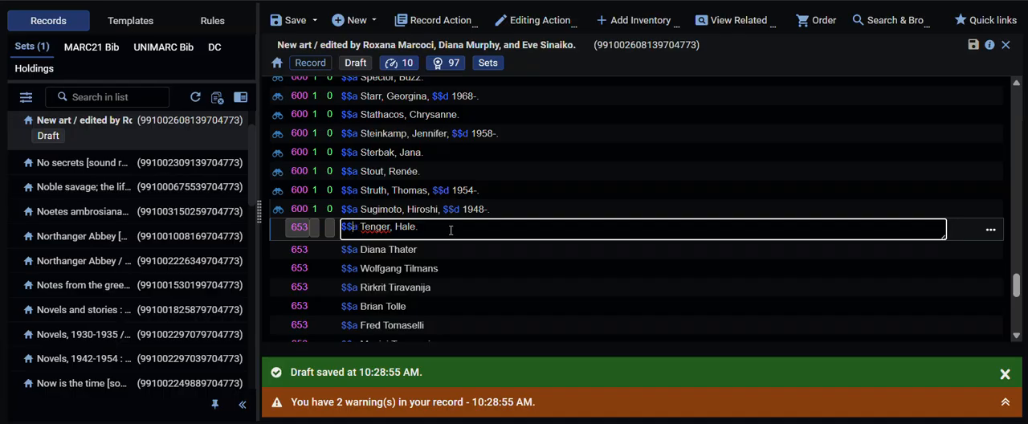
Step: Change the tag of the "Tenger, Hale." field to 600 with indicators 1 and 0
{"action": "key", "text": "Left"}
{"action": "key", "text": "Left"}
{"action": "key", "text": "Left"}
{"action": "key", "text": "Left"}
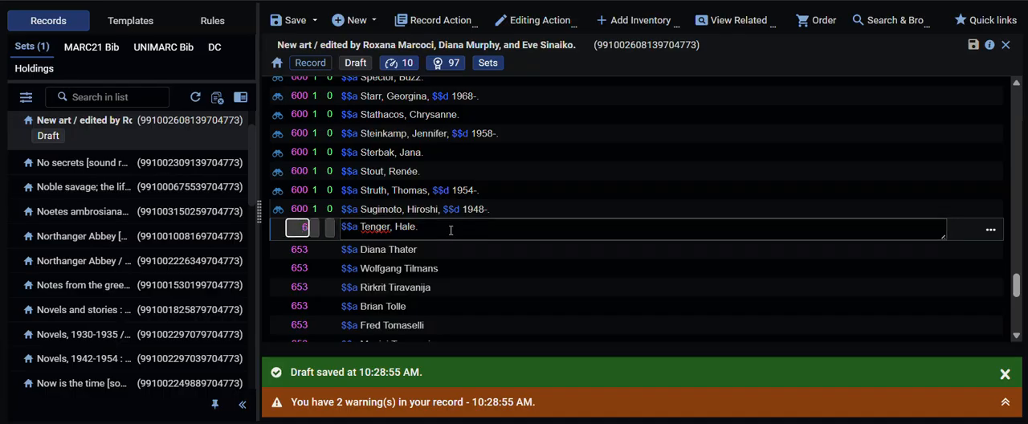
{"action": "key", "text": "Tab"}
{"action": "type", "text": "1"}
{"action": "key", "text": "Tab"}
{"action": "type", "text": "0"}
{"action": "key", "text": "Tab"}
Step: Look up the Tenger heading in LCNAMES, review the authority record for "Tenger, Hale, 1960-" and apply that heading to the field
{"action": "key", "text": "F3"}
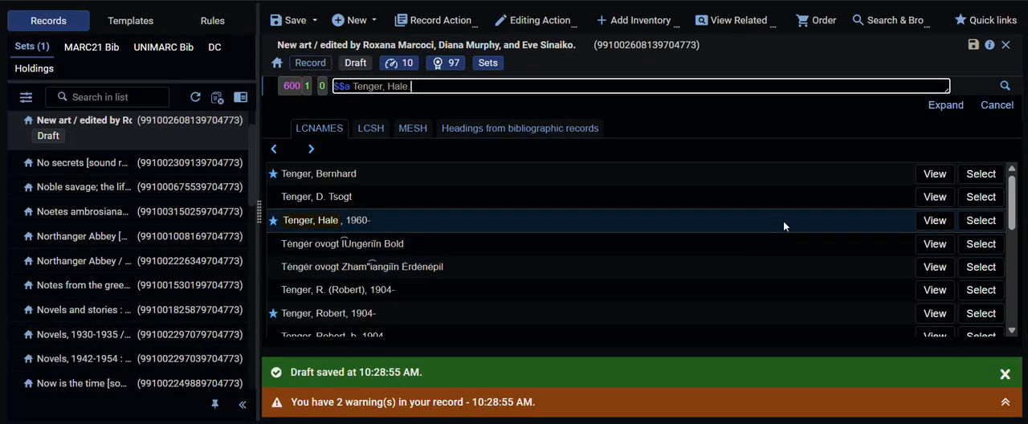
{"action": "left_click", "coordinate": [934, 222]}
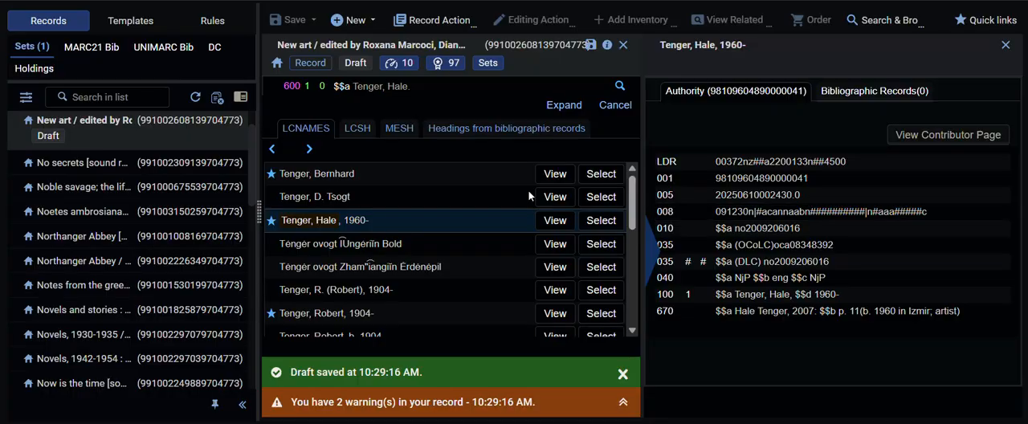
{"action": "left_click", "coordinate": [600, 220]}
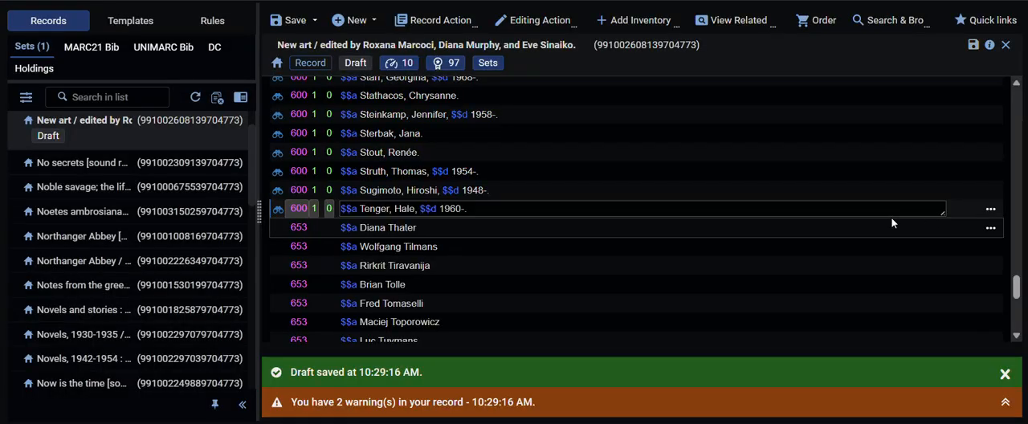
Step: Rewrite the 653 field for Diana Thater in inverted form as "Thater, Diana."
{"action": "left_click", "coordinate": [509, 229]}
{"action": "type", "text": ", Diana."}
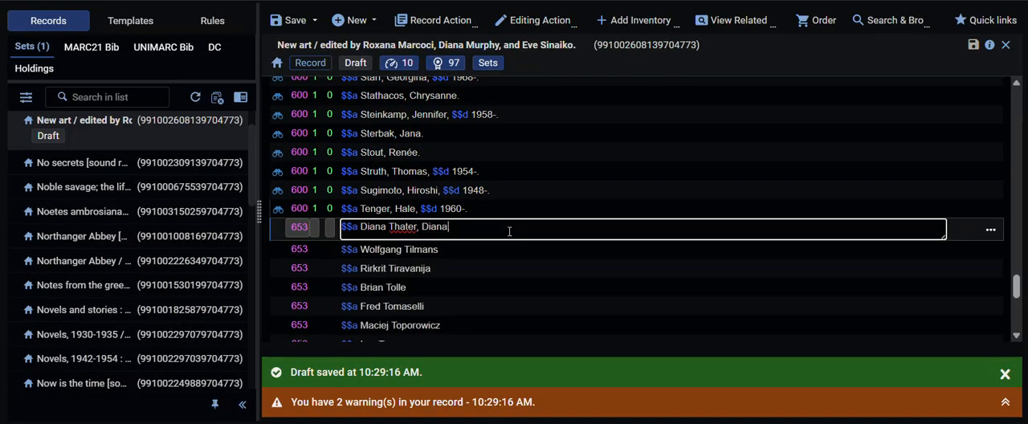
{"action": "key", "text": "BackSpace"}
{"action": "key", "text": "BackSpace"}
{"action": "key", "text": "BackSpace"}
{"action": "key", "text": "BackSpace"}
{"action": "key", "text": "BackSpace"}
{"action": "key", "text": "BackSpace"}
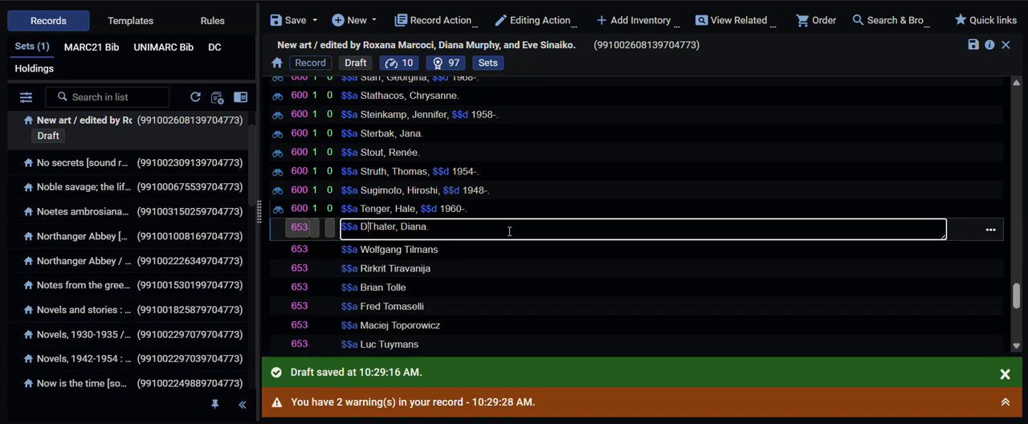
Step: Change the tag of the "Thater, Diana." field to 600 with indicators 1 and 0
{"action": "key", "text": "Left"}
{"action": "key", "text": "Left"}
{"action": "key", "text": "Left"}
{"action": "key", "text": "Left"}
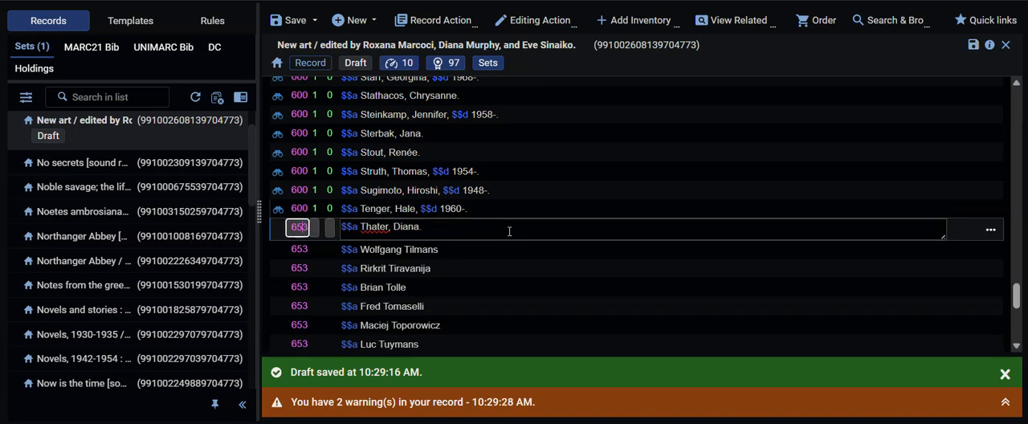
{"action": "type", "text": "0 "}
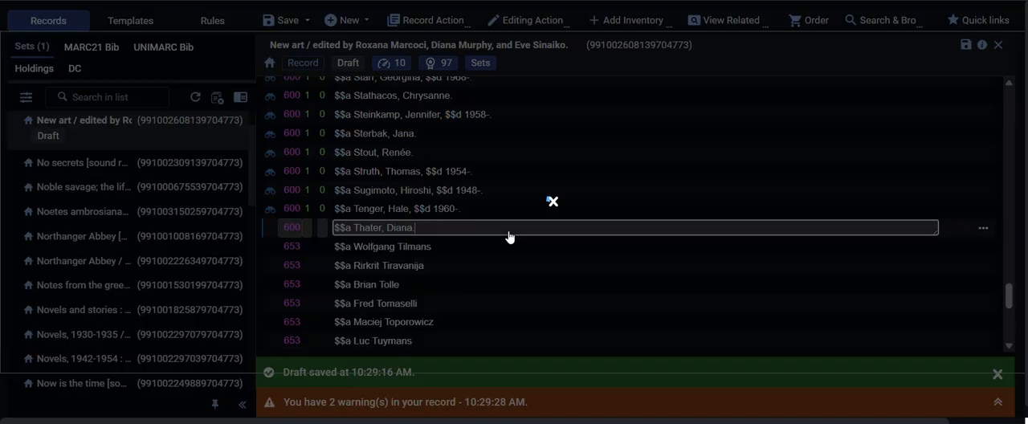
{"action": "type", "text": "1"}
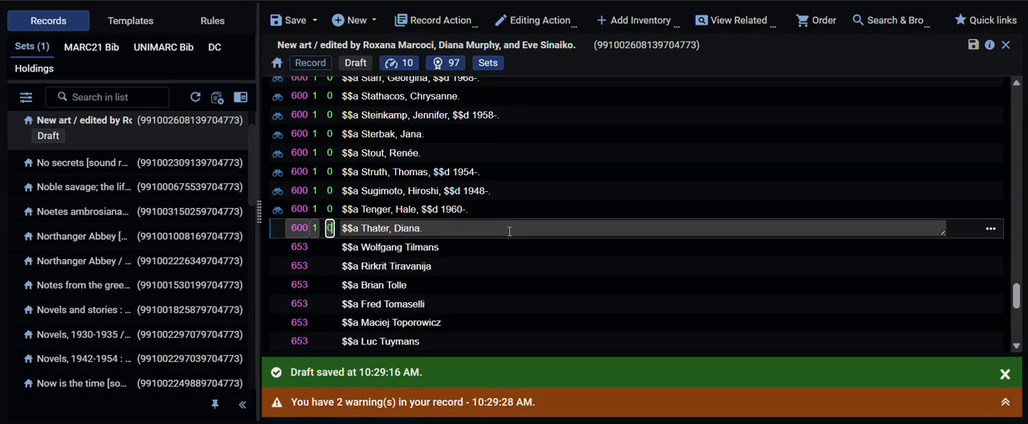
Step: Look up Thater in LCNAMES, review the personal name and "Knots + surfaces" authority records, and apply "Thater, Diana, 1962-" to the field
{"action": "key", "text": "F3"}
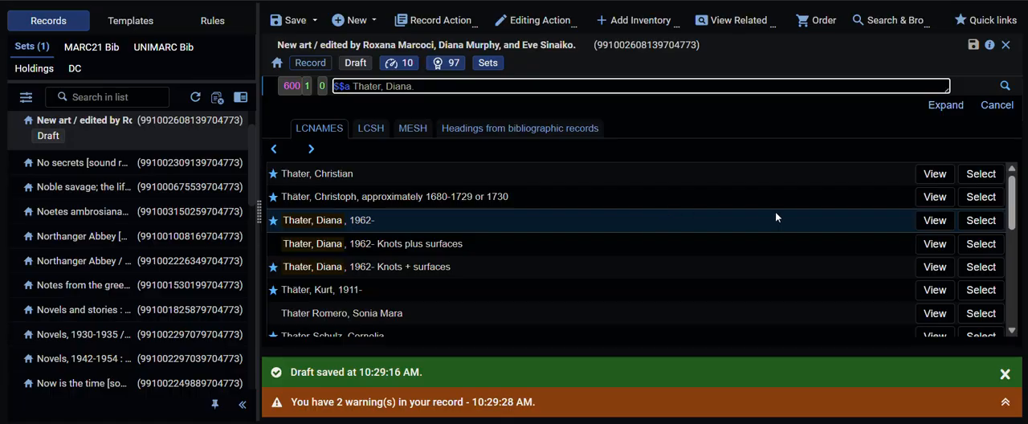
{"action": "left_click", "coordinate": [934, 226]}
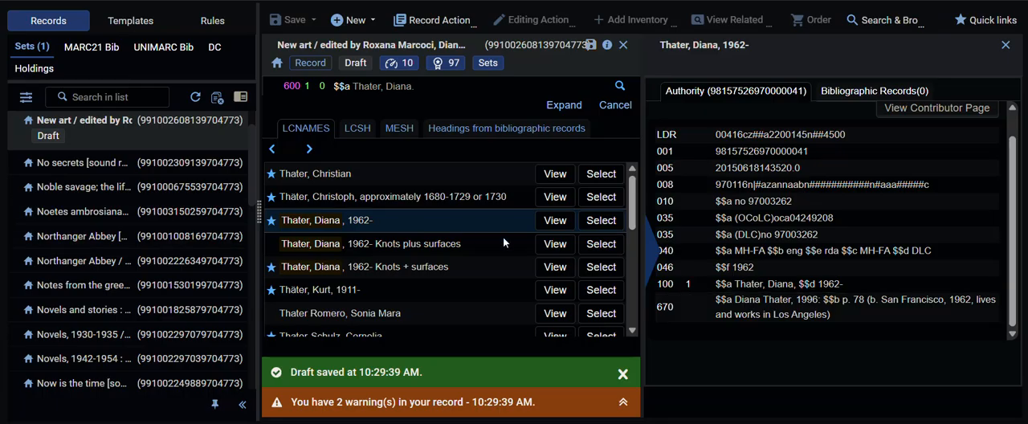
{"action": "left_click", "coordinate": [555, 266]}
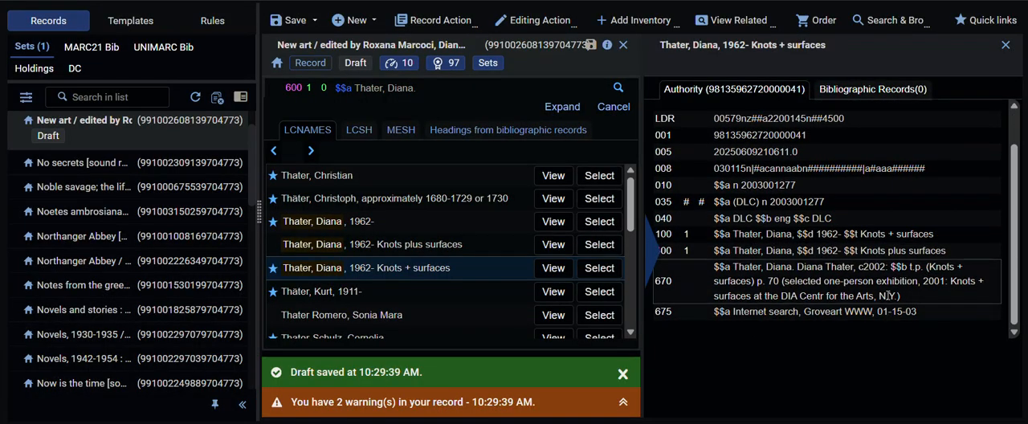
{"action": "left_click", "coordinate": [598, 223]}
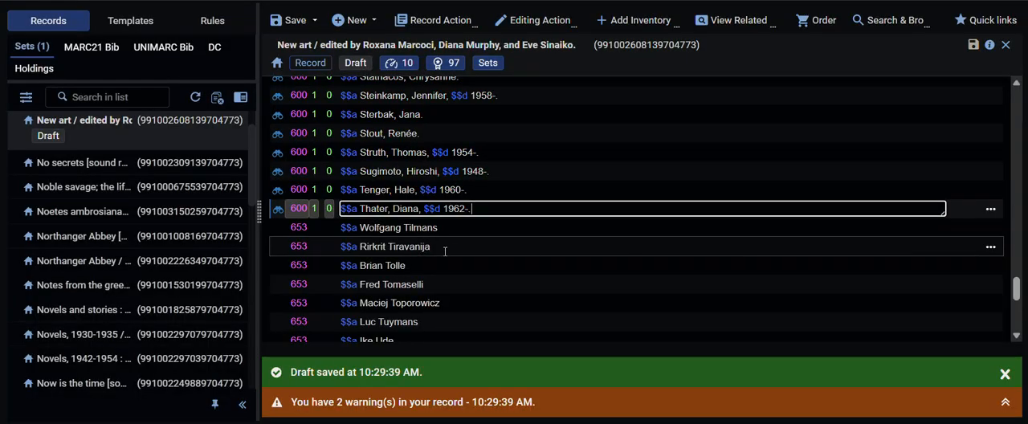
Step: Rewrite the 653 field for Wolfgang Tilmans in inverted form as "Tilmans, Wolfgang."
{"action": "left_click", "coordinate": [462, 227]}
{"action": "type", "text": ", Wolfgang."}
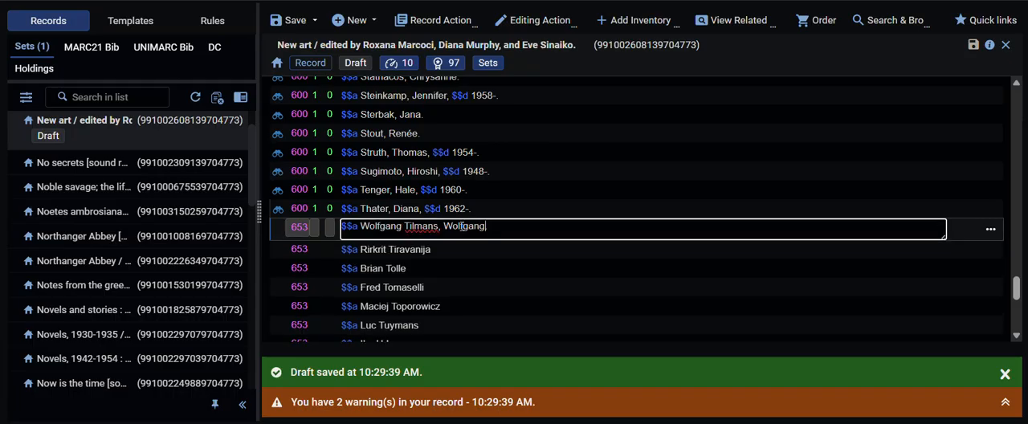
{"action": "key", "text": "BackSpace"}
{"action": "key", "text": "BackSpace"}
{"action": "key", "text": "BackSpace"}
{"action": "key", "text": "BackSpace"}
{"action": "key", "text": "BackSpace"}
{"action": "key", "text": "BackSpace"}
{"action": "key", "text": "BackSpace"}
{"action": "key", "text": "BackSpace"}
{"action": "key", "text": "BackSpace"}
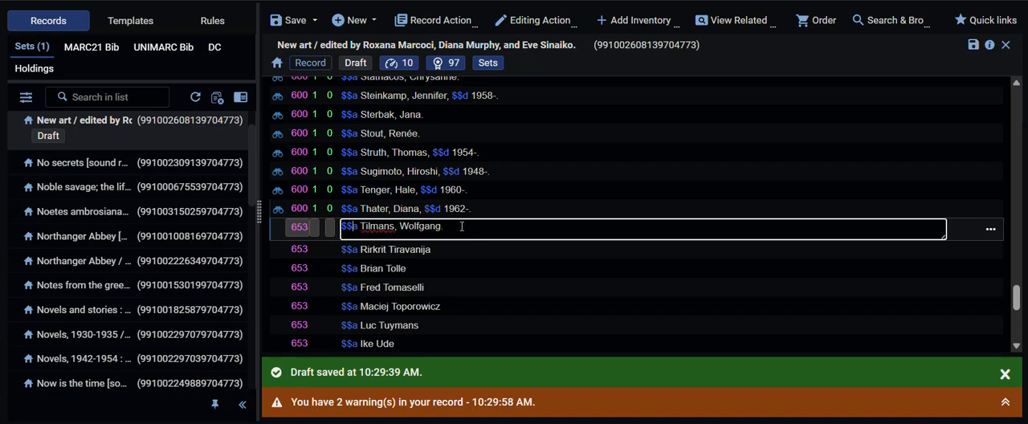
Step: Change the tag of the "Tilmans, Wolfgang." field to 600 with indicators 1 and 0
{"action": "key", "text": "shift+Tab"}
{"action": "key", "text": "shift+Tab"}
{"action": "key", "text": "shift+Tab"}
{"action": "type", "text": "600 1 0"}
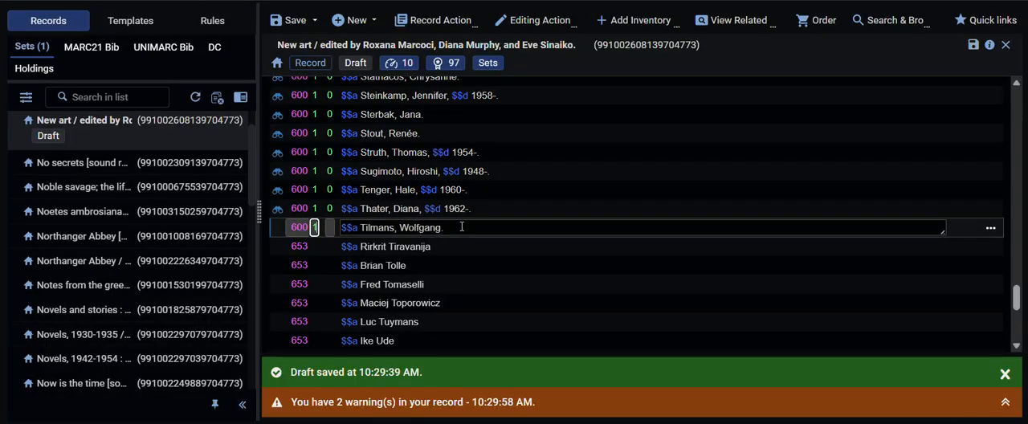
{"action": "key", "text": "Tab"}
Step: Look up the Tilmans heading in LCNAMES, leave the lookup without selecting a heading, and set the field's second indicator to 4
{"action": "key", "text": "F3"}
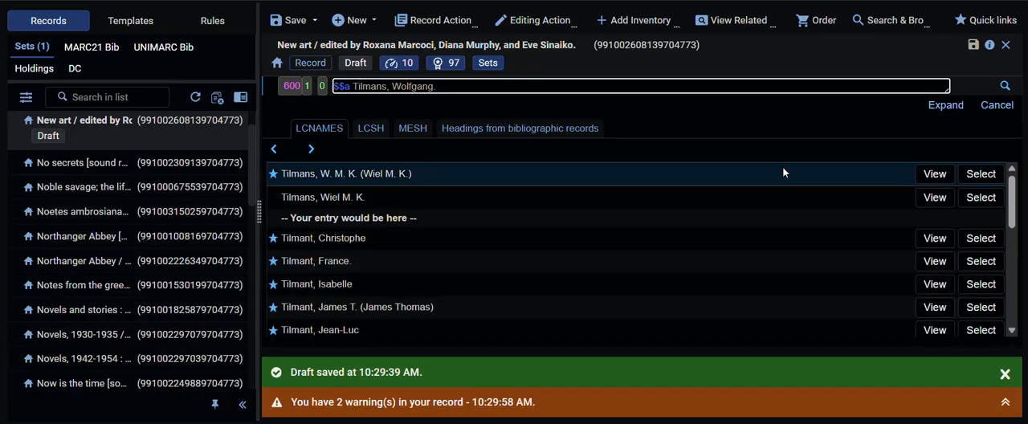
{"action": "left_click", "coordinate": [996, 106]}
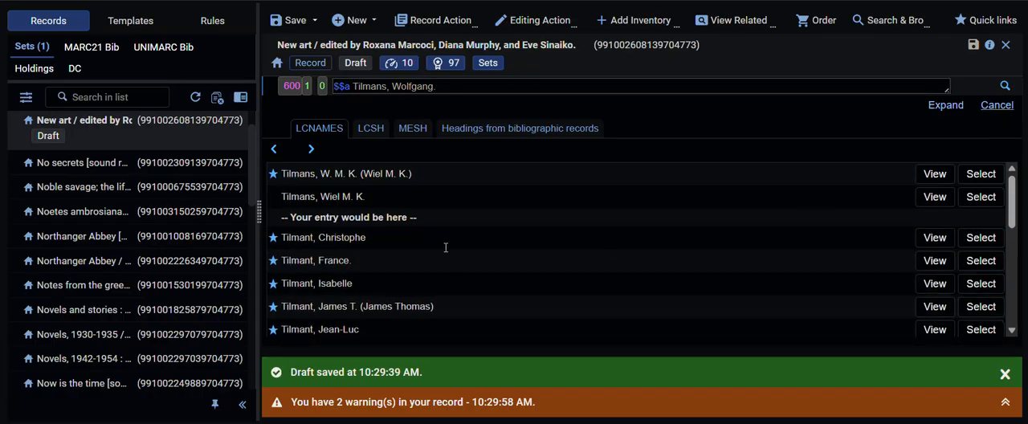
{"action": "left_click", "coordinate": [327, 208]}
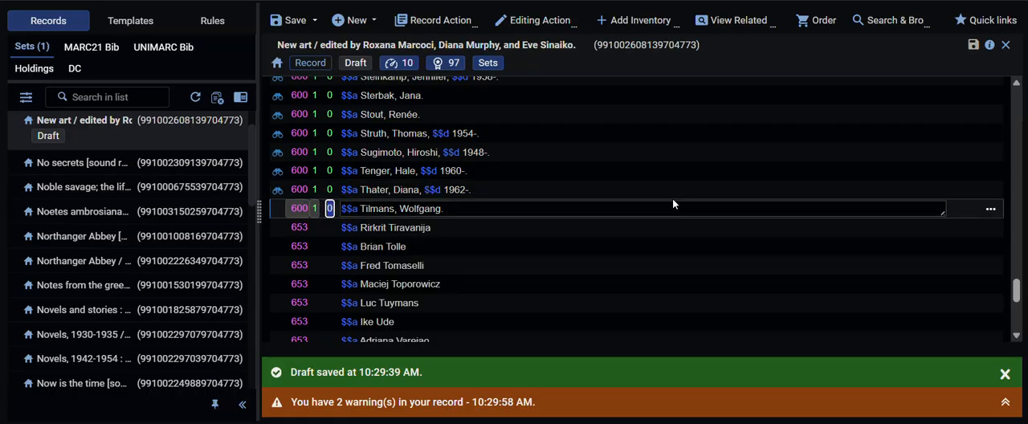
{"action": "type", "text": "4"}
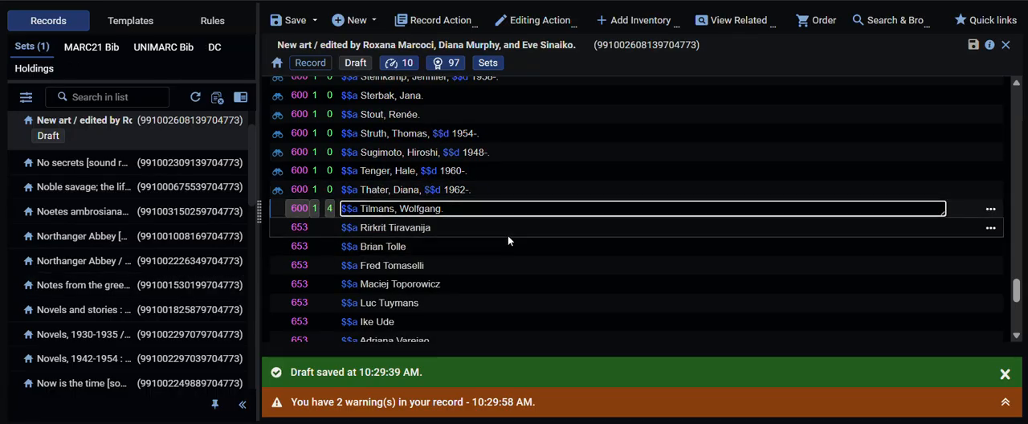
Step: Rewrite the 653 field for Rirkrit Tiravanija in inverted form as "Tiravanija, Rirkrit."
{"action": "left_click", "coordinate": [510, 231]}
{"action": "type", "text": ", R"}
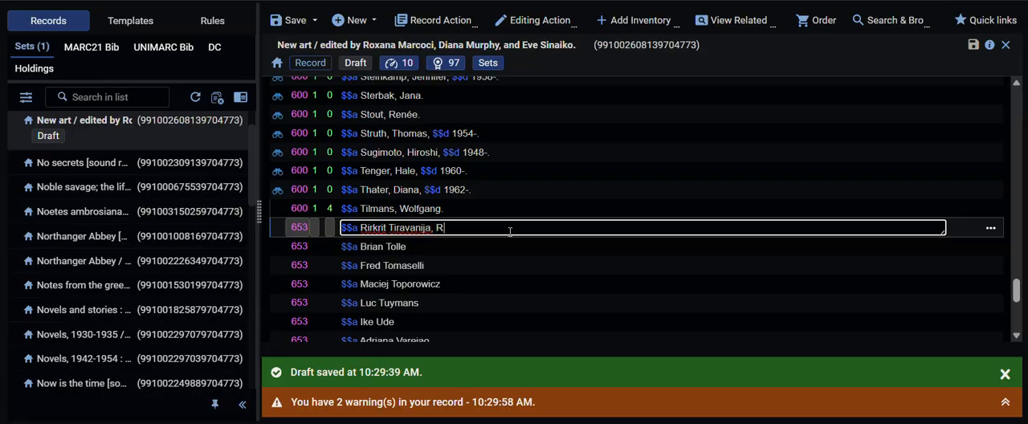
{"action": "type", "text": "irkrit."}
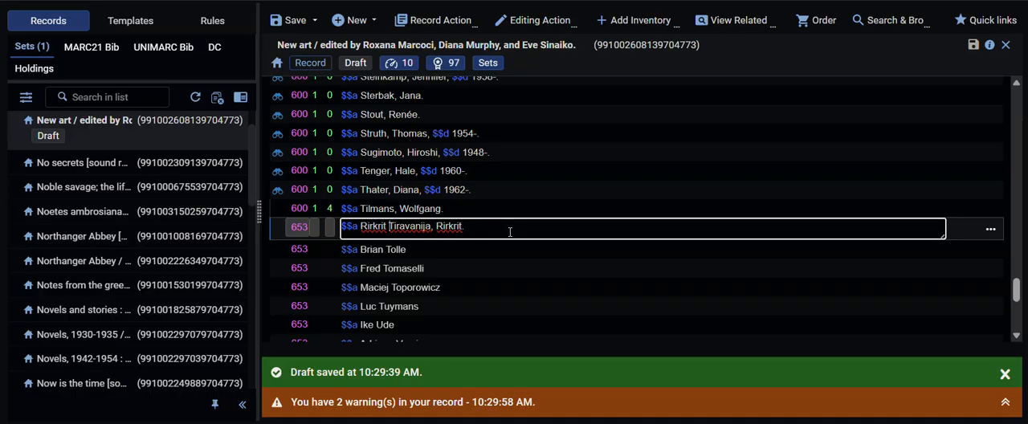
{"action": "key", "text": "BackSpace"}
{"action": "key", "text": "BackSpace"}
{"action": "key", "text": "BackSpace"}
{"action": "key", "text": "BackSpace"}
{"action": "key", "text": "BackSpace"}
{"action": "key", "text": "BackSpace"}
{"action": "key", "text": "BackSpace"}
{"action": "key", "text": "BackSpace"}
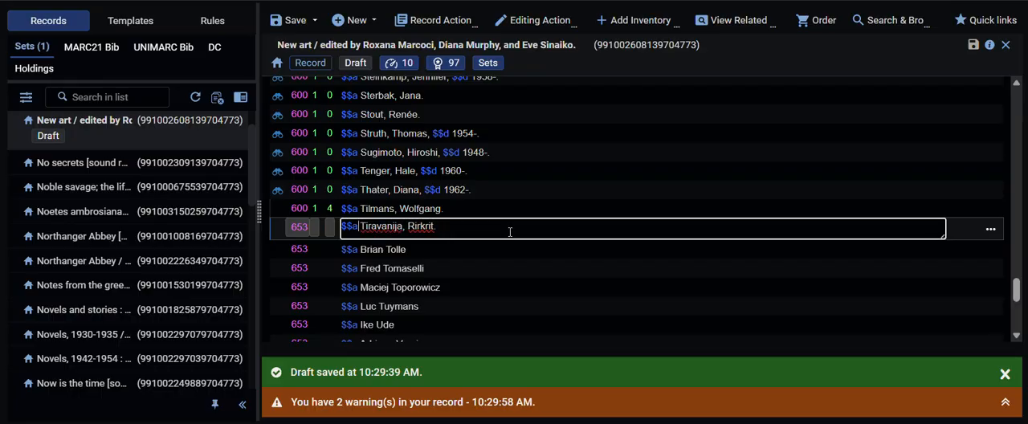
Step: Change the tag of the "Tiravanija, Rirkrit." field to 600 with indicators 1 and 0
{"action": "key", "text": "shift+Tab"}
{"action": "key", "text": "shift+Tab"}
{"action": "key", "text": "shift+Tab"}
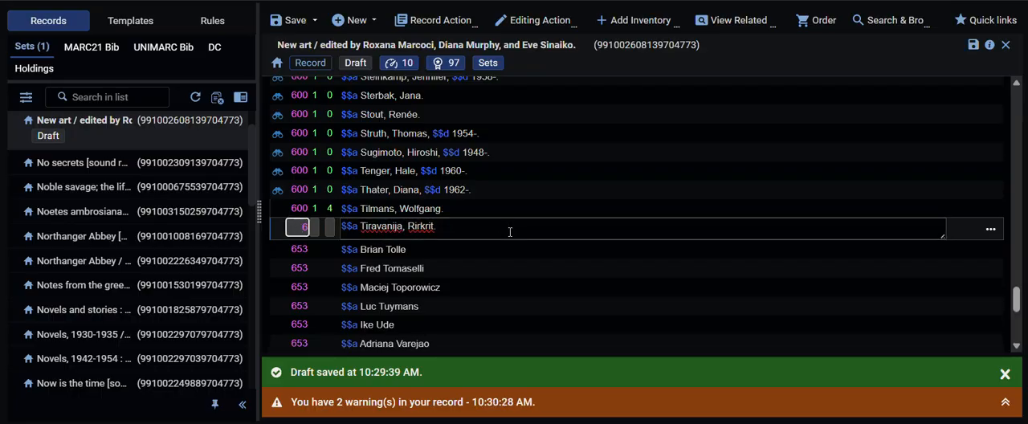
{"action": "key", "text": "Tab"}
{"action": "type", "text": "1"}
{"action": "key", "text": "Tab"}
{"action": "type", "text": "0"}
{"action": "key", "text": "Tab"}
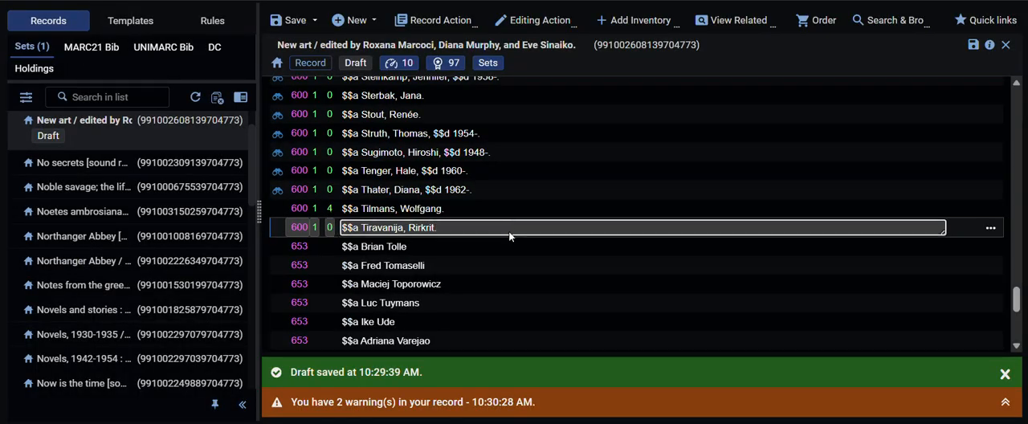
Step: Look up the Tiravanija heading in LCNAMES, review its authority record, and select "Tiravanija, Rirkrit, 1961-"
{"action": "key", "text": "F3"}
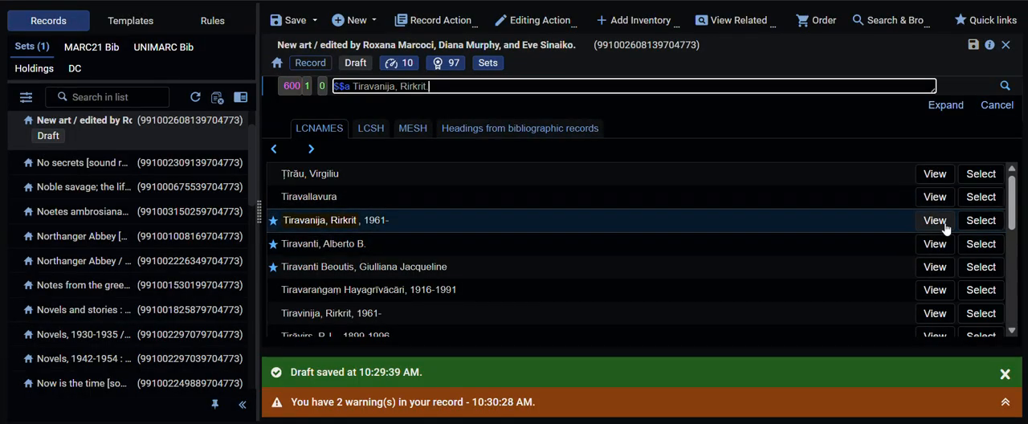
{"action": "left_click", "coordinate": [945, 229]}
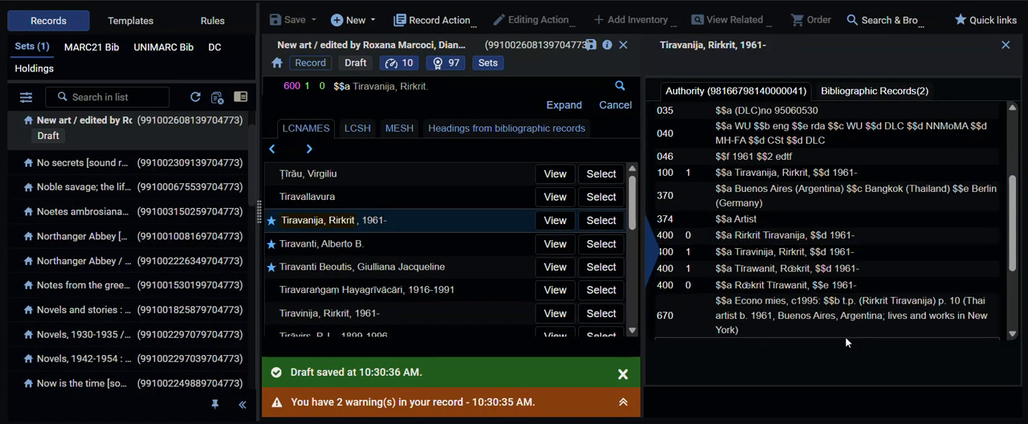
{"action": "scroll", "coordinate": [916, 334], "scroll_direction": "down", "scroll_amount": 3}
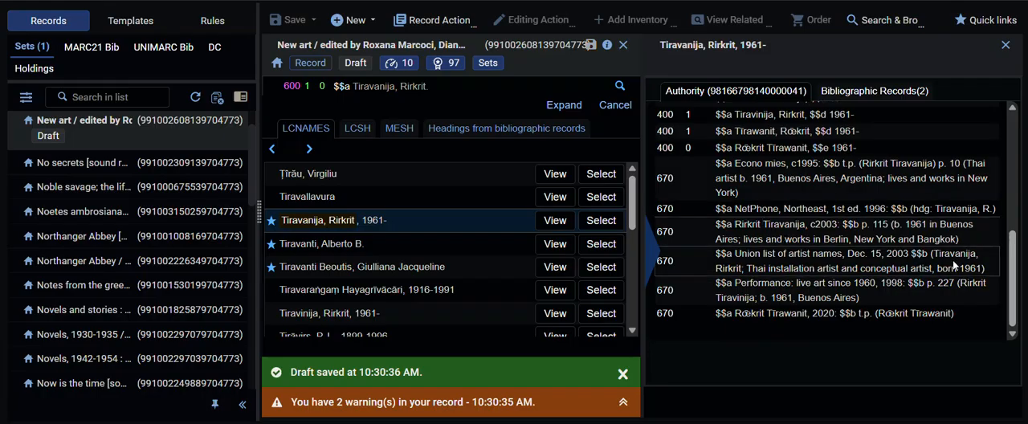
{"action": "left_click", "coordinate": [602, 219]}
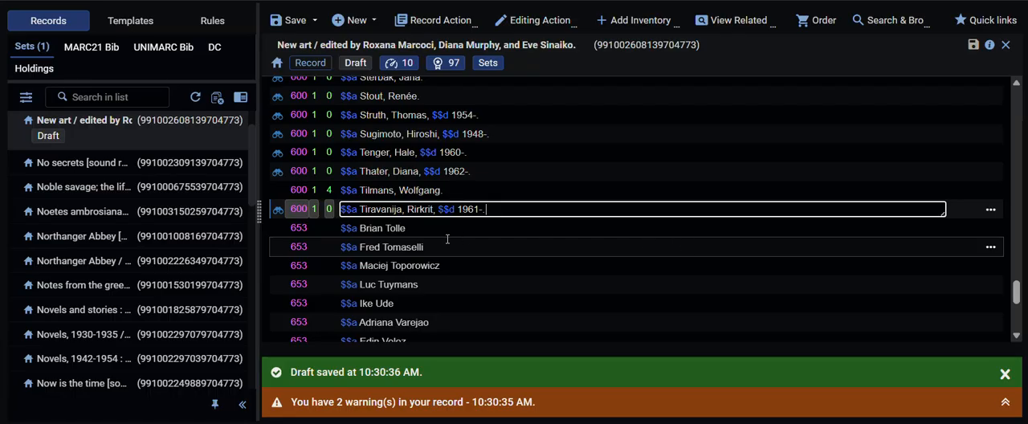
Step: Rewrite the 653 field for Brian Tolle in inverted form as "Tolle, Brian."
{"action": "left_click", "coordinate": [444, 227]}
{"action": "type", "text": ", Brian."}
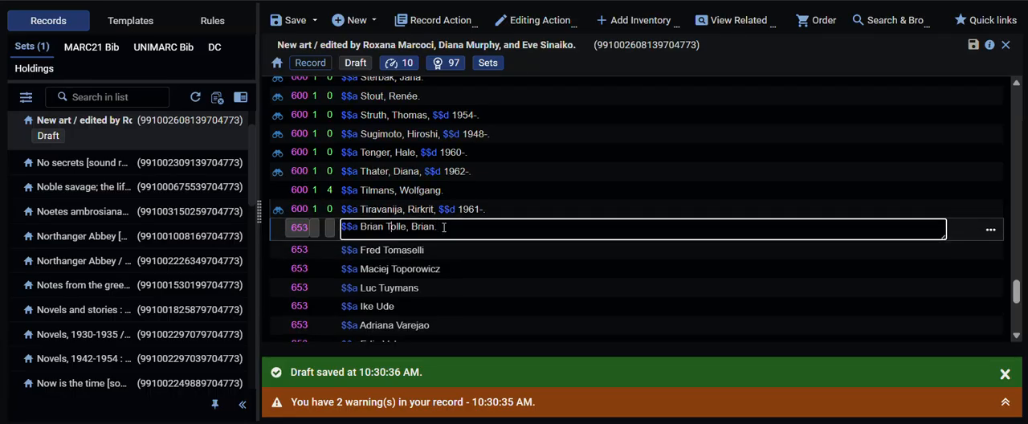
{"action": "key", "text": "BackSpace"}
{"action": "key", "text": "BackSpace"}
{"action": "key", "text": "BackSpace"}
{"action": "key", "text": "BackSpace"}
{"action": "key", "text": "BackSpace"}
{"action": "key", "text": "BackSpace"}
Step: Change the tag of the "Tolle, Brian." field to 600 with indicators 1 and 0
{"action": "key", "text": "shift+Tab"}
{"action": "key", "text": "shift+Tab"}
{"action": "key", "text": "shift+Tab"}
{"action": "type", "text": "600 1 "}
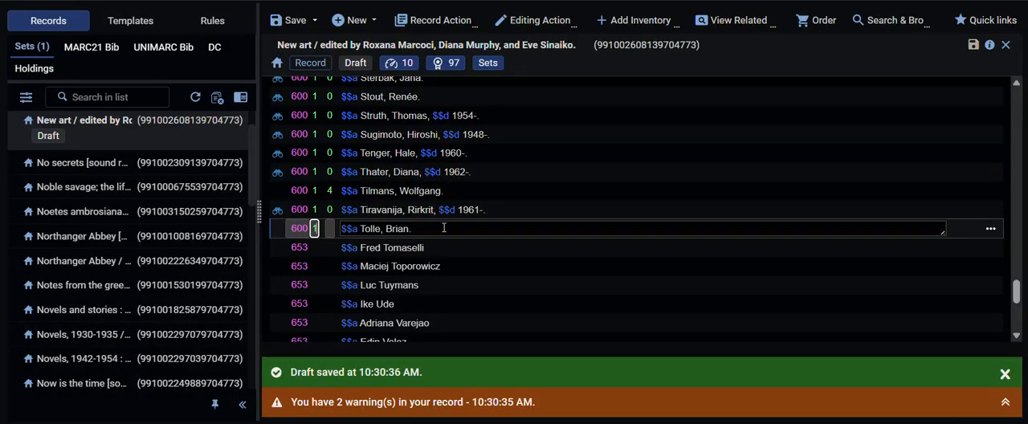
{"action": "type", "text": "0"}
Step: Look up the Tolle heading in LCNAMES, review its authority record, and select "Tolle, Brian"
{"action": "key", "text": "F3"}
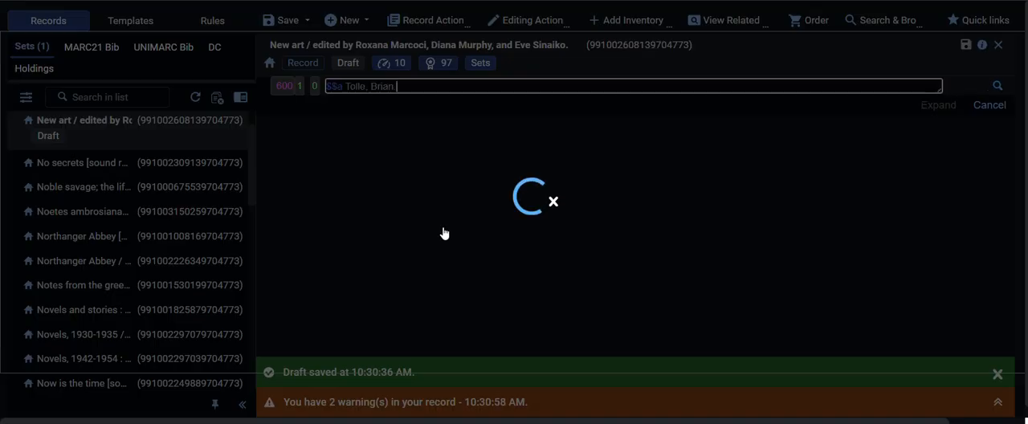
{"action": "left_click", "coordinate": [933, 220]}
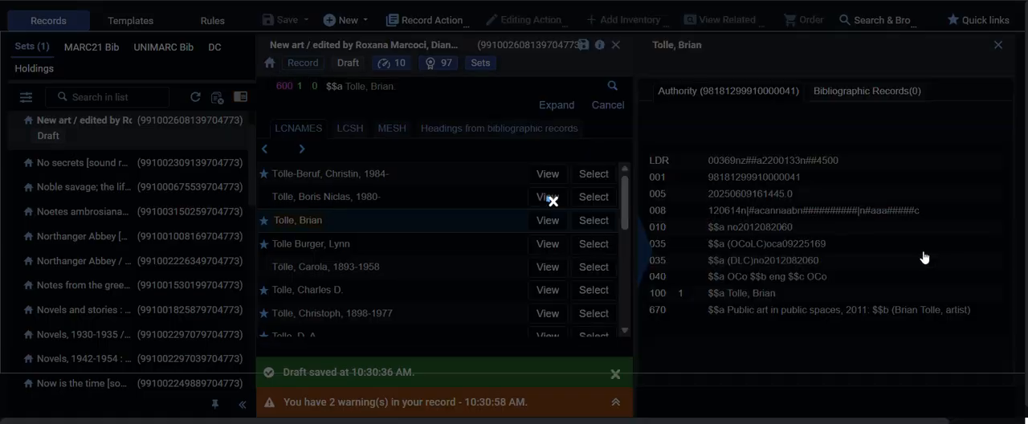
{"action": "left_click", "coordinate": [601, 220]}
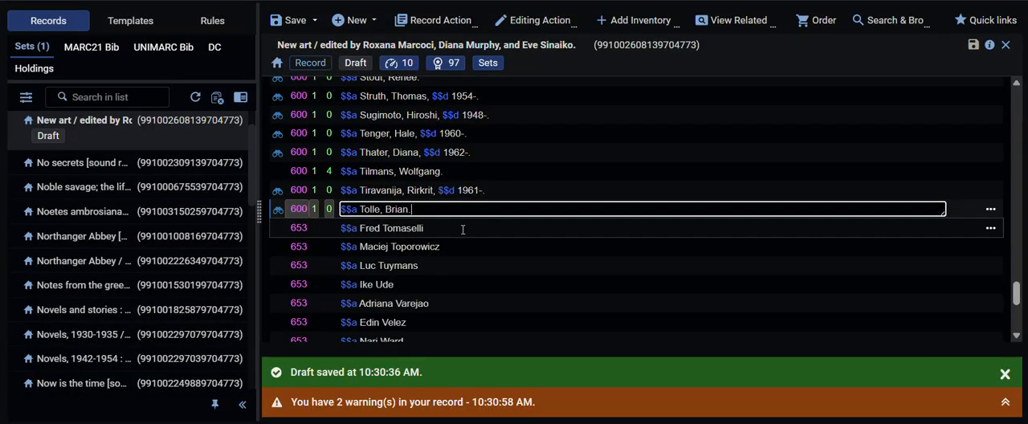
Step: Rewrite the 653 field for Fred Tomaselli in inverted form as "Tomaselli, Fred."
{"action": "left_click", "coordinate": [457, 228]}
{"action": "type", "text": ", Fred."}
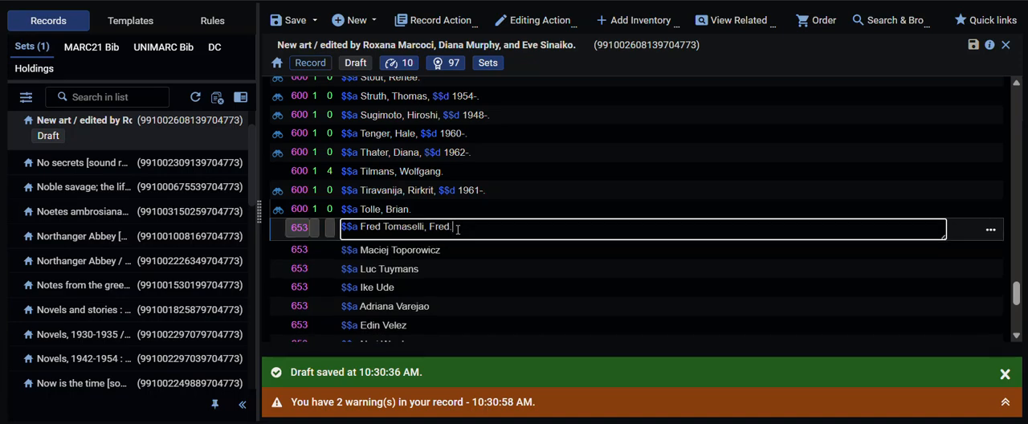
{"action": "key", "text": "BackSpace"}
{"action": "key", "text": "BackSpace"}
{"action": "key", "text": "BackSpace"}
{"action": "key", "text": "BackSpace"}
{"action": "key", "text": "BackSpace"}
Step: Change the tag of the "Tomaselli, Fred." field to 600 with indicators 1 and 0
{"action": "key", "text": "shift+Tab"}
{"action": "key", "text": "shift+Tab"}
{"action": "key", "text": "shift+Tab"}
{"action": "key", "text": "Tab"}
{"action": "key", "text": "Tab"}
{"action": "type", "text": "0"}
{"action": "key", "text": "Tab"}
Step: Look up Tomaselli in LCNAMES, compare the personal name and "Times" authority records, and select "Tomaselli, Fred, 1956-"
{"action": "key", "text": "F3"}
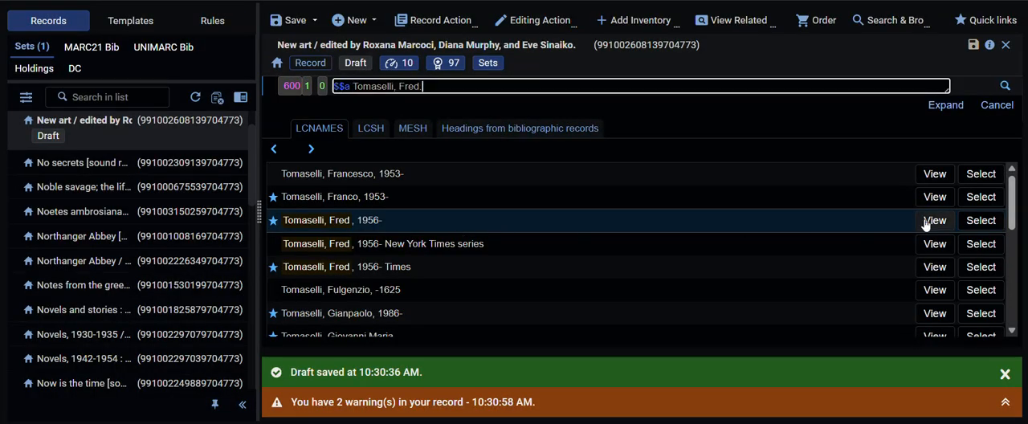
{"action": "left_click", "coordinate": [933, 221]}
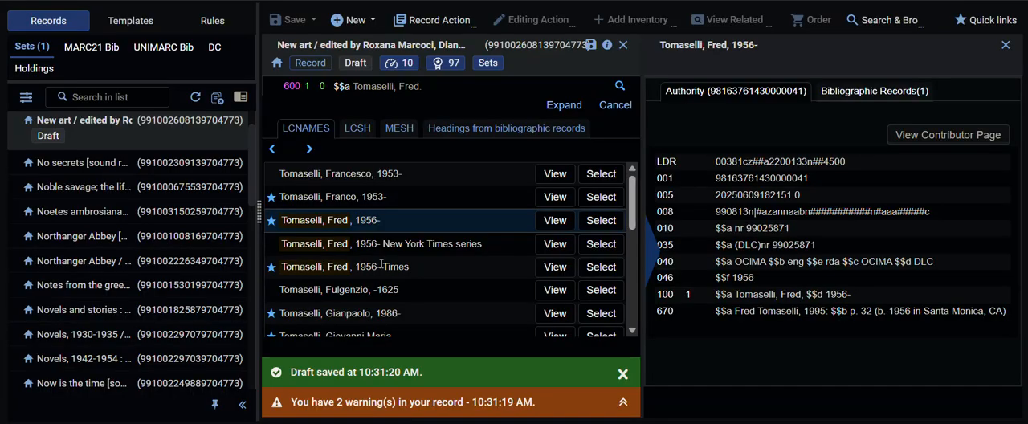
{"action": "left_click", "coordinate": [540, 275]}
{"action": "scroll", "coordinate": [938, 250], "scroll_direction": "down", "scroll_amount": 2}
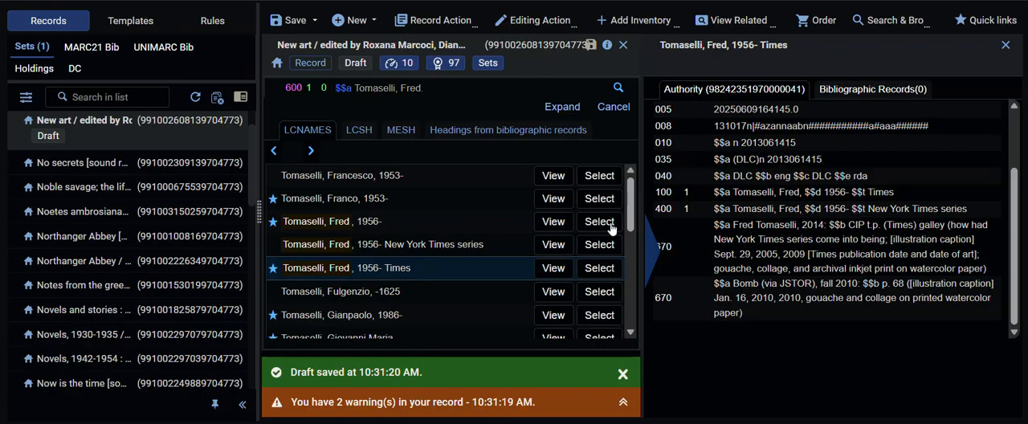
{"action": "left_click", "coordinate": [599, 221]}
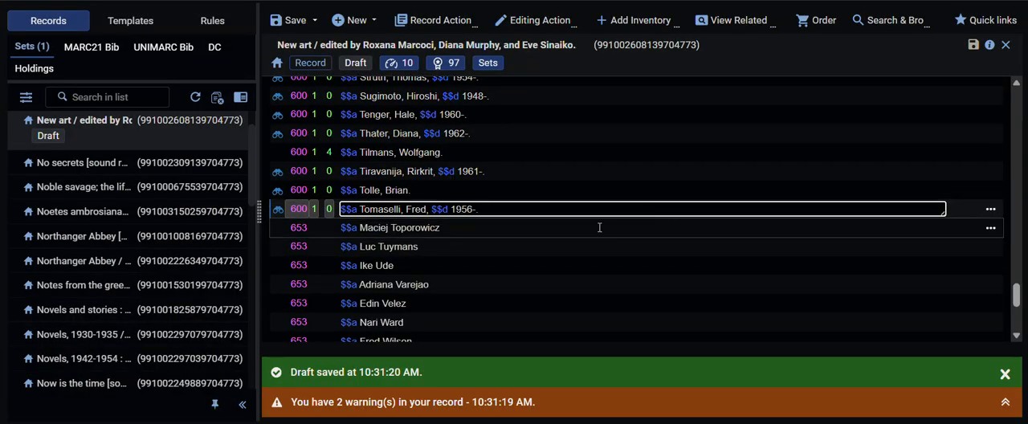
Step: Rewrite the 653 field for Maciej Toporowicz in inverted form as "Toporowicz, Maciej."
{"action": "left_click", "coordinate": [598, 228]}
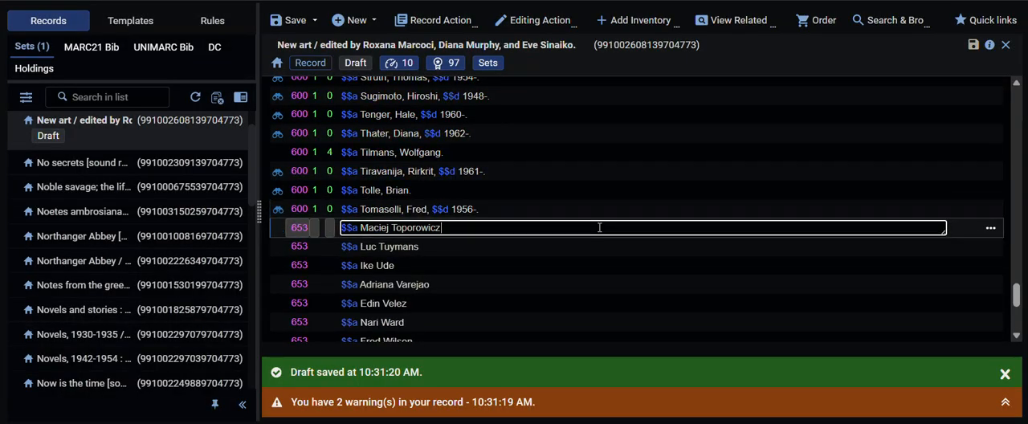
{"action": "type", "text": ", Maciej."}
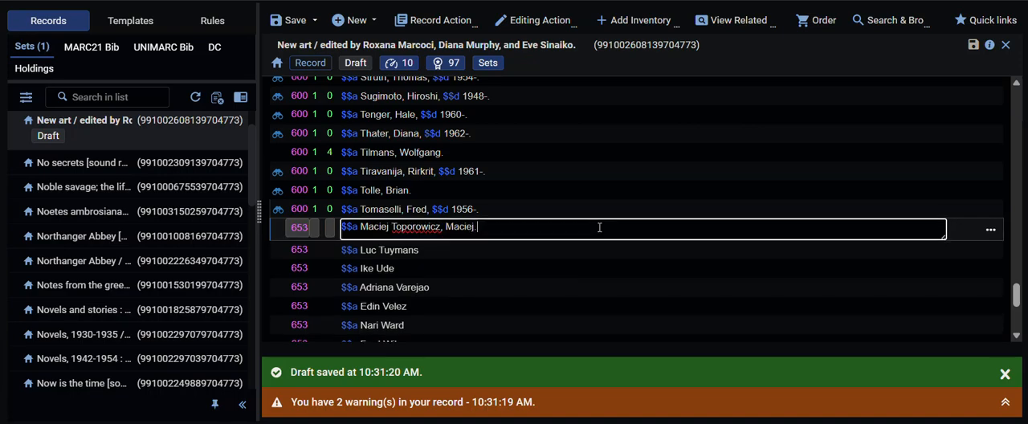
{"action": "key", "text": "BackSpace"}
{"action": "key", "text": "BackSpace"}
{"action": "key", "text": "BackSpace"}
{"action": "key", "text": "BackSpace"}
{"action": "key", "text": "BackSpace"}
{"action": "key", "text": "BackSpace"}
{"action": "key", "text": "BackSpace"}
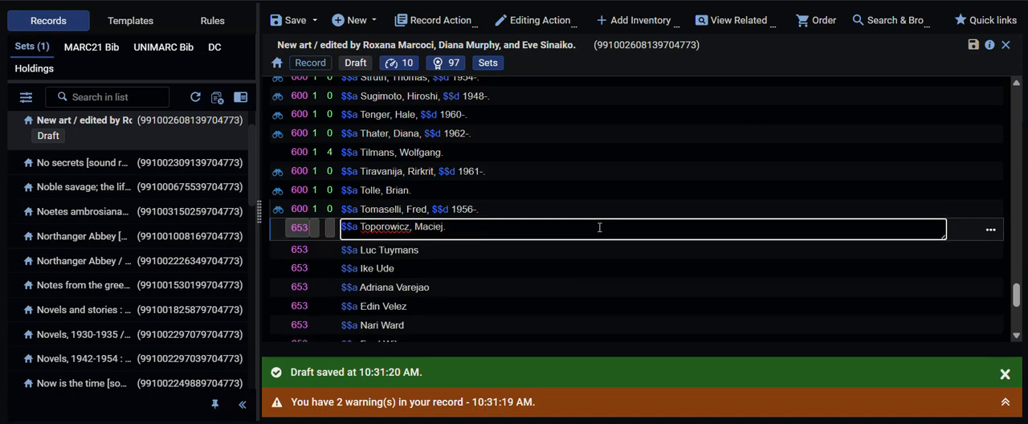
Step: Change the tag of the "Toporowicz, Maciej." field to 600 with indicators 1 and 0
{"action": "key", "text": "shift+Tab"}
{"action": "key", "text": "shift+Tab"}
{"action": "key", "text": "shift+Tab"}
{"action": "type", "text": "600 1 "}
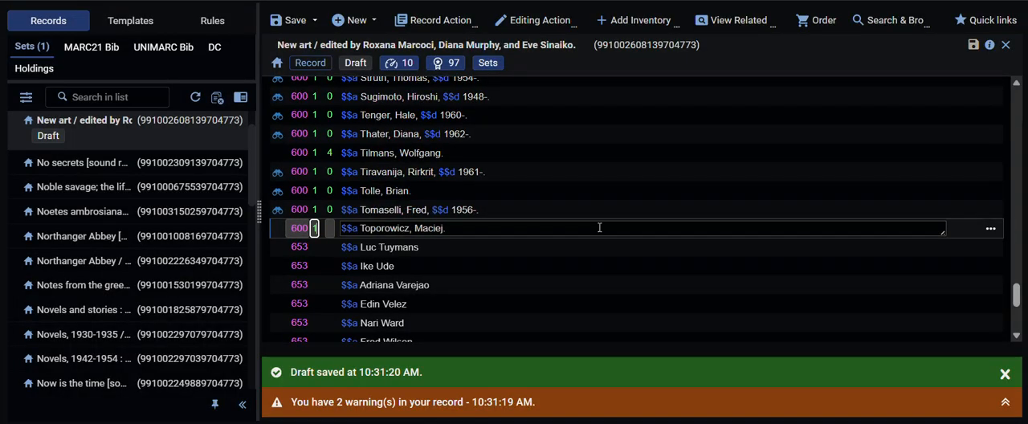
{"action": "type", "text": "0"}
Step: Look up the Toporowicz heading in LCNAMES, set the field's second indicator to 4, and leave the lookup without selecting a heading
{"action": "key", "text": "F3"}
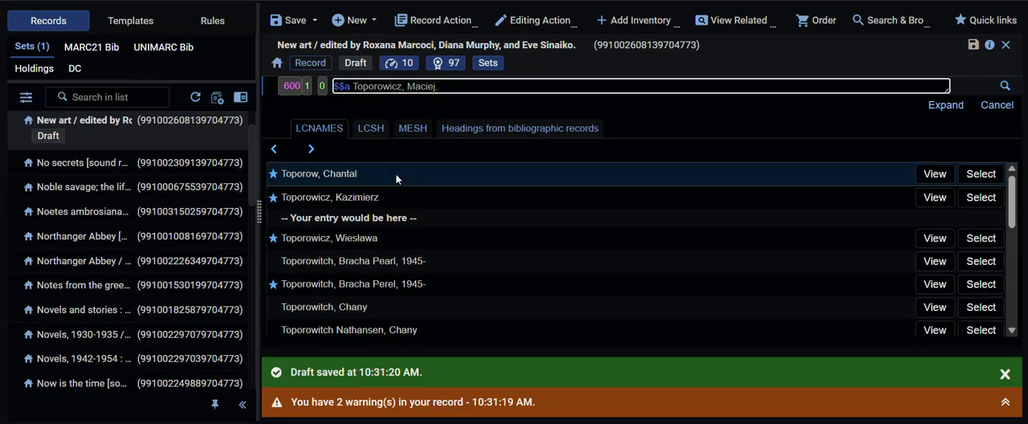
{"action": "left_click", "coordinate": [322, 86]}
{"action": "type", "text": "4"}
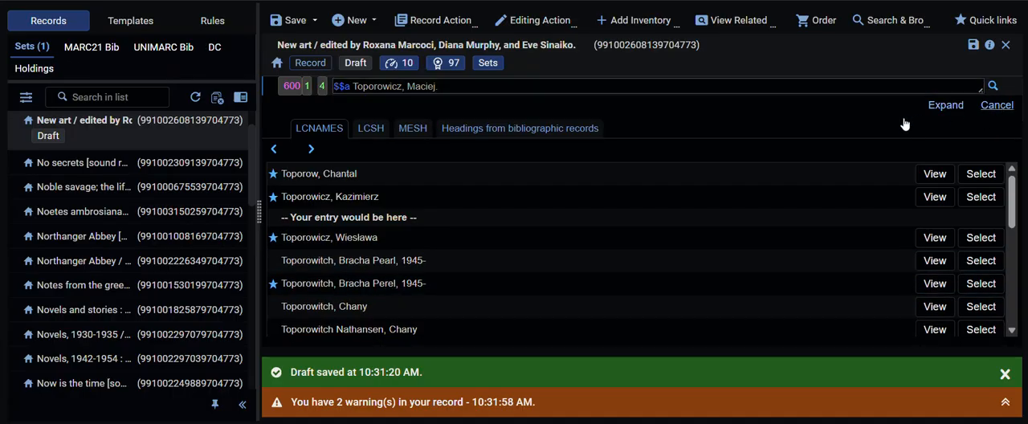
{"action": "left_click", "coordinate": [997, 105]}
Step: Rewrite the 653 field for Luc Tuymans in inverted form as "Tuymans, Luc."
{"action": "left_click", "coordinate": [481, 205]}
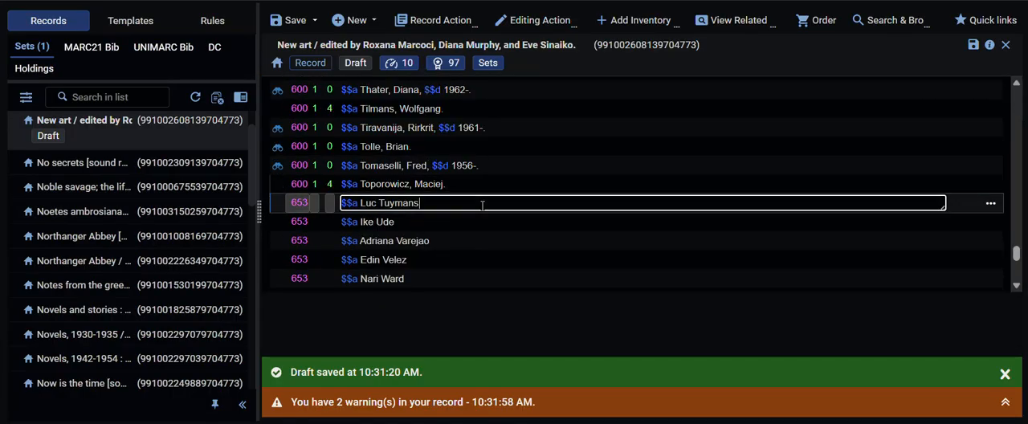
{"action": "type", "text": ", Luc."}
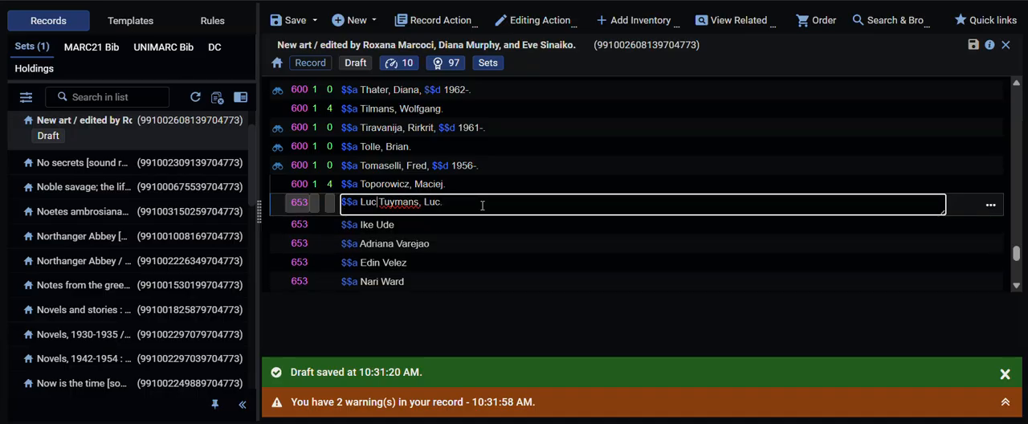
{"action": "key", "text": "BackSpace"}
{"action": "key", "text": "BackSpace"}
{"action": "key", "text": "BackSpace"}
{"action": "key", "text": "BackSpace"}
Step: Retag the "Tuymans, Luc." field as 600 with indicators 1 and 0, and link it to the LCNAMES heading "Tuymans, Luc, 1958-"
{"action": "key", "text": "shift+Tab"}
{"action": "key", "text": "shift+Tab"}
{"action": "key", "text": "shift+Tab"}
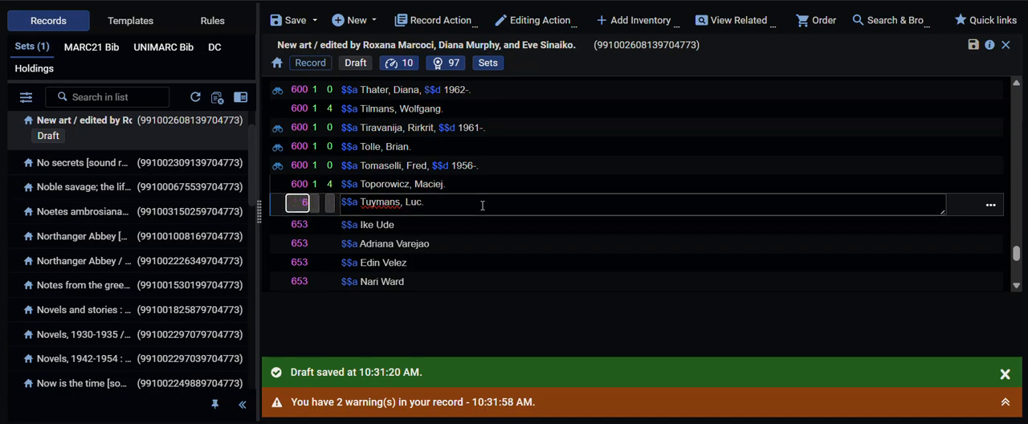
{"action": "key", "text": "Tab"}
{"action": "type", "text": "1"}
{"action": "key", "text": "Tab"}
{"action": "type", "text": "0"}
{"action": "key", "text": "Tab"}
{"action": "key", "text": "F3"}
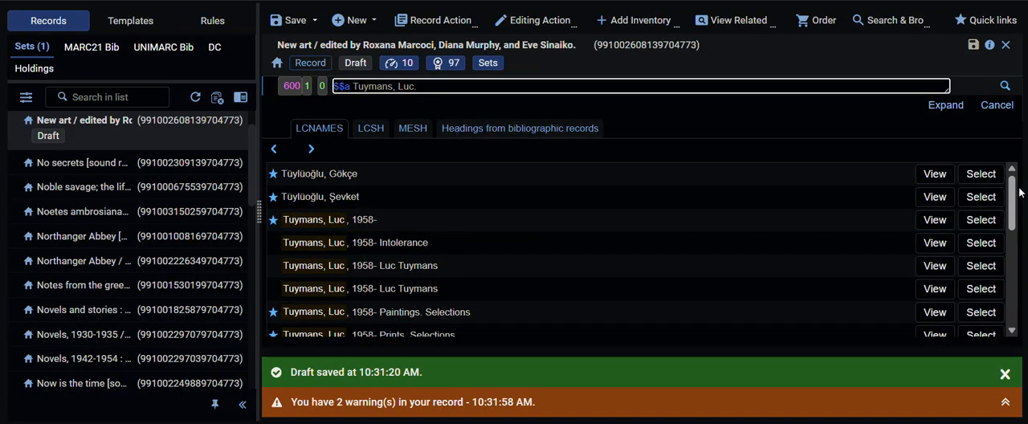
{"action": "left_click", "coordinate": [980, 221]}
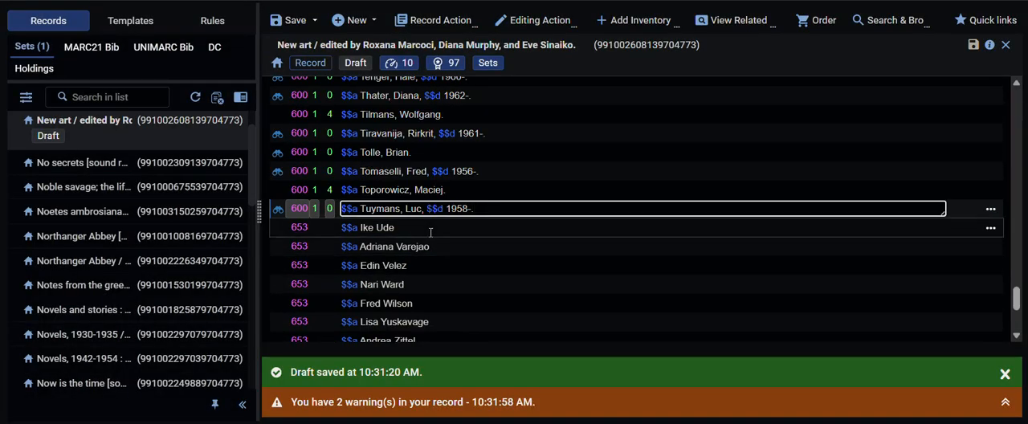
Step: Rewrite the 653 field for Ike Ude in inverted form as "Ude, Ike."
{"action": "left_click", "coordinate": [430, 230]}
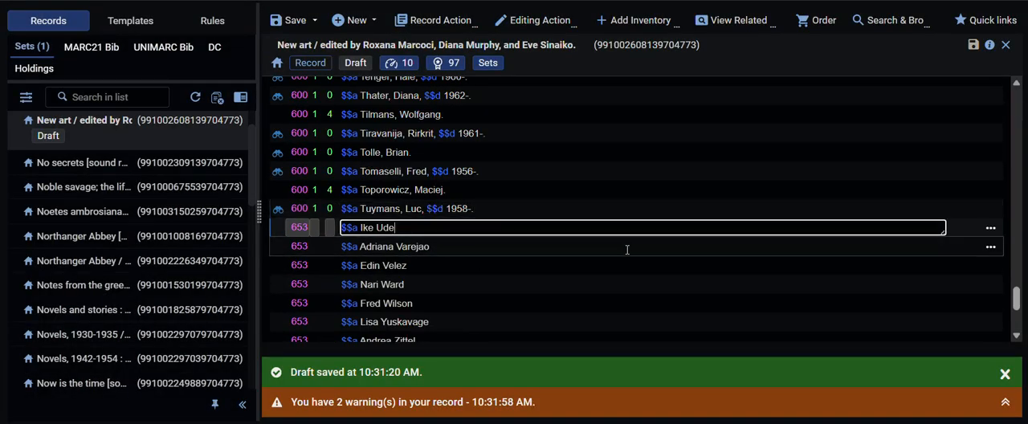
{"action": "type", "text": ", Ike."}
{"action": "key", "text": "Delete"}
{"action": "key", "text": "Delete"}
{"action": "key", "text": "Delete"}
{"action": "key", "text": "Delete"}
Step: Change the tag of the "Ude, Ike." field to 600 with indicators 1 and 0
{"action": "key", "text": "shift+Tab"}
{"action": "key", "text": "shift+Tab"}
{"action": "key", "text": "shift+Tab"}
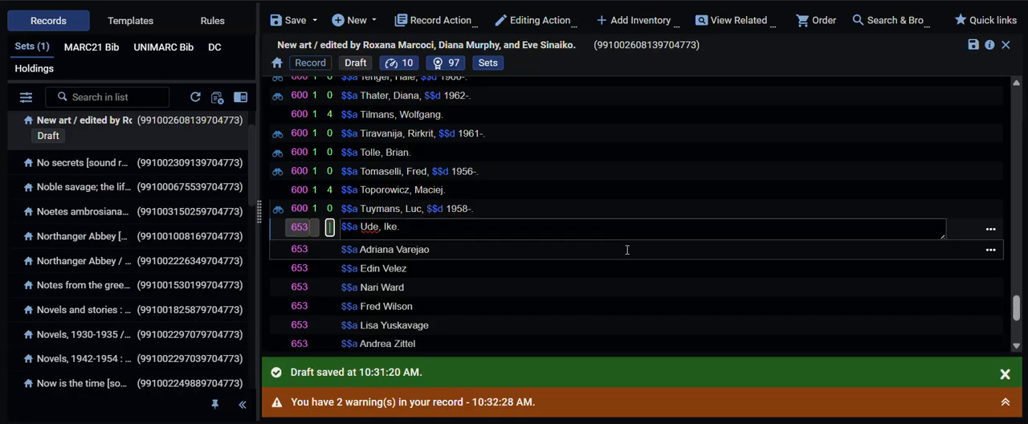
{"action": "key", "text": "Tab"}
{"action": "type", "text": "1"}
{"action": "key", "text": "Tab"}
{"action": "type", "text": "0"}
{"action": "key", "text": "Tab"}
Step: Look up the Ude heading in LCNAMES, review its authority record, and select "Udé, Iké"
{"action": "key", "text": "F3"}
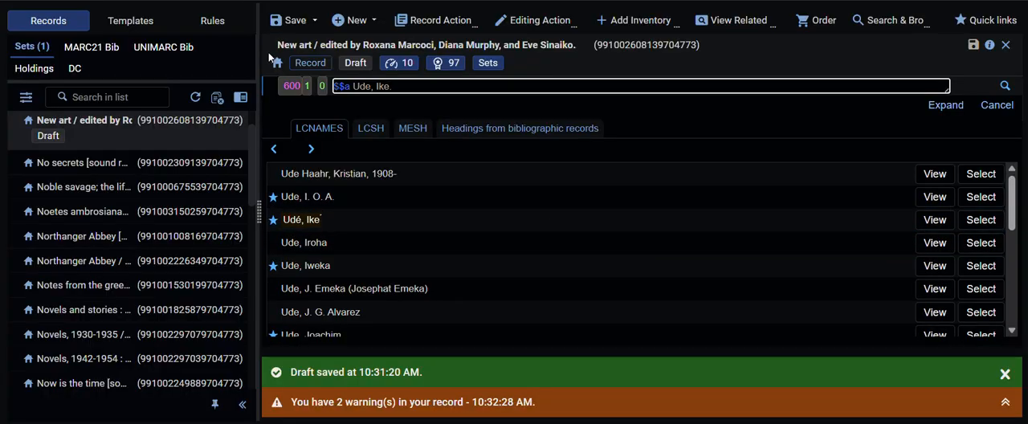
{"action": "left_click", "coordinate": [934, 220]}
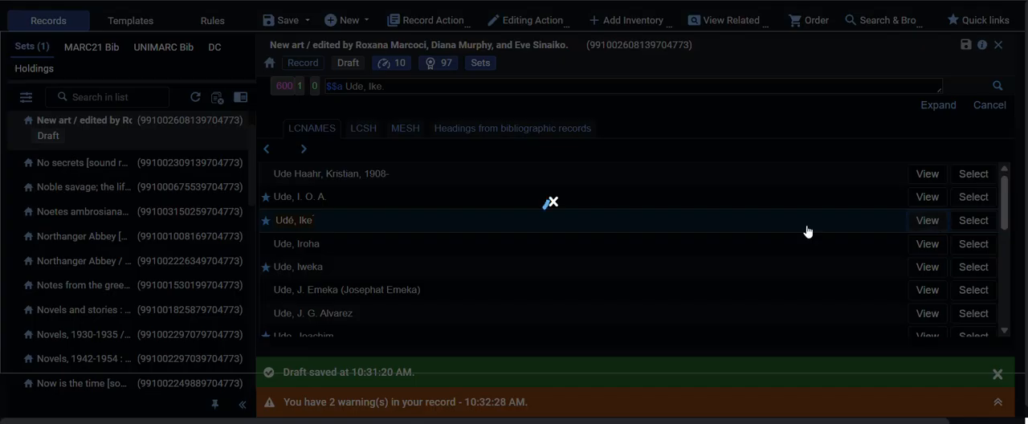
{"action": "scroll", "coordinate": [897, 314], "scroll_direction": "down", "scroll_amount": 5}
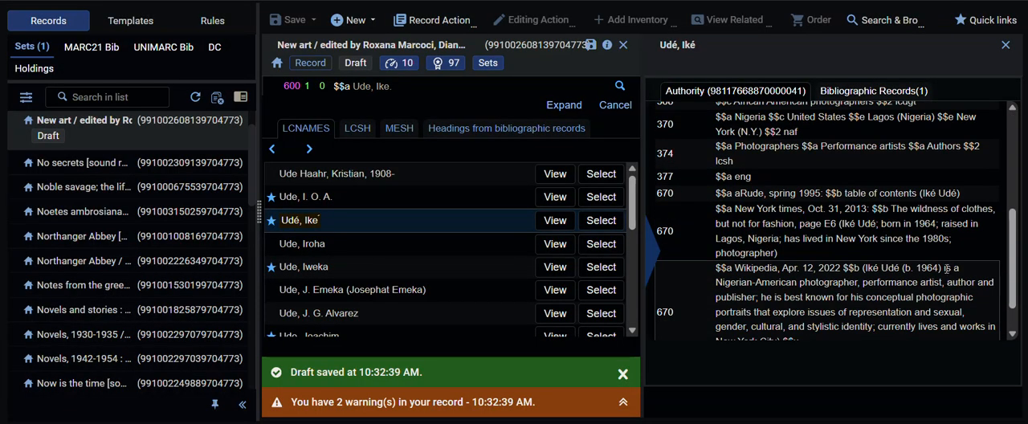
{"action": "left_click", "coordinate": [604, 221]}
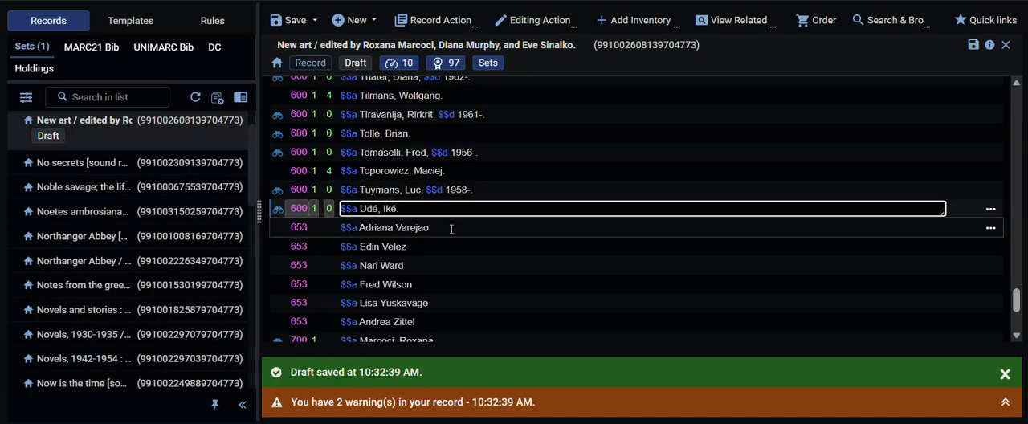
Step: Rewrite the 653 field for Adriana Varejao in inverted form as "Varejao, Adriana."
{"action": "left_click", "coordinate": [451, 229]}
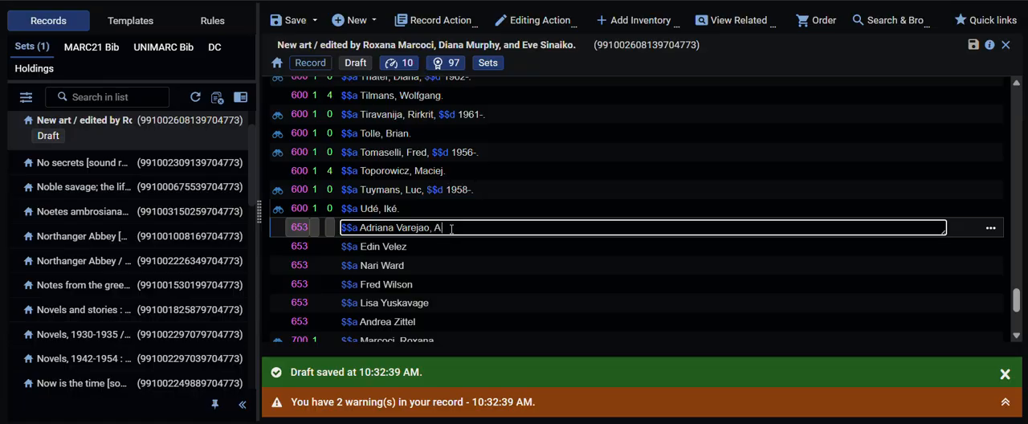
{"action": "type", "text": ", Adriana."}
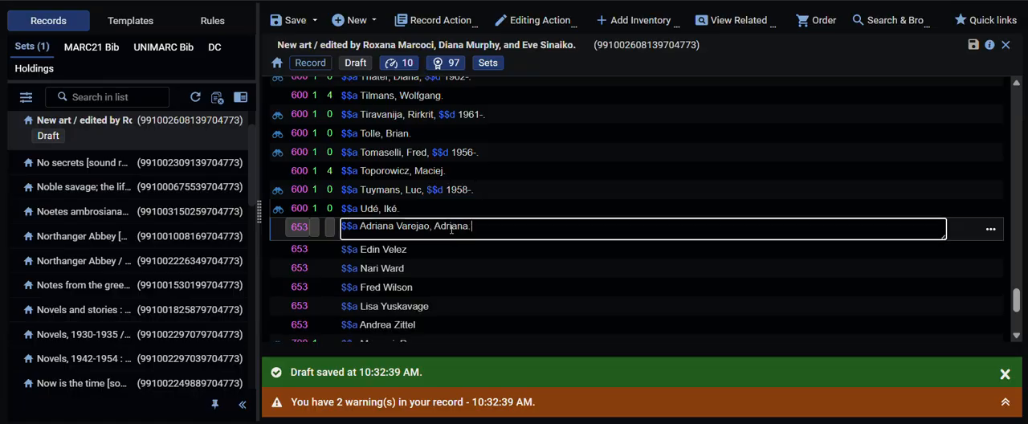
{"action": "left_click", "coordinate": [395, 226]}
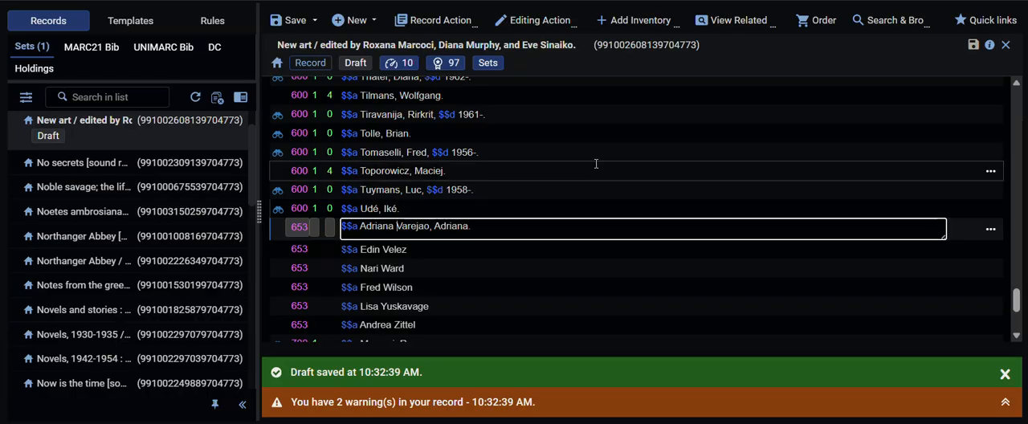
{"action": "key", "text": "BackSpace"}
{"action": "key", "text": "BackSpace"}
{"action": "key", "text": "BackSpace"}
{"action": "key", "text": "BackSpace"}
{"action": "key", "text": "BackSpace"}
{"action": "key", "text": "BackSpace"}
{"action": "key", "text": "BackSpace"}
{"action": "key", "text": "BackSpace"}
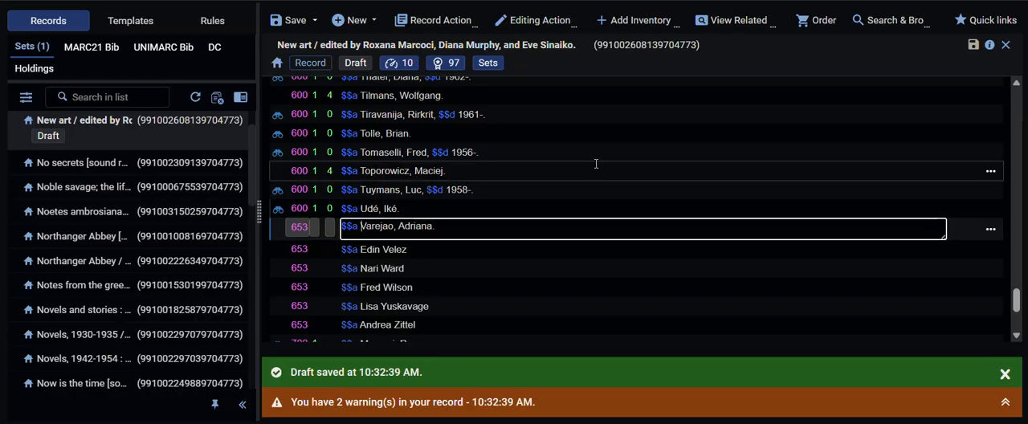
Step: Retag the "Varejao, Adriana." field as 600 with indicators 1 and 0, and link it to the LCNAMES heading "Varejão, Adriana, 1964-"
{"action": "key", "text": "shift+Tab"}
{"action": "key", "text": "shift+Tab"}
{"action": "key", "text": "shift+Tab"}
{"action": "type", "text": "600"}
{"action": "key", "text": "Tab"}
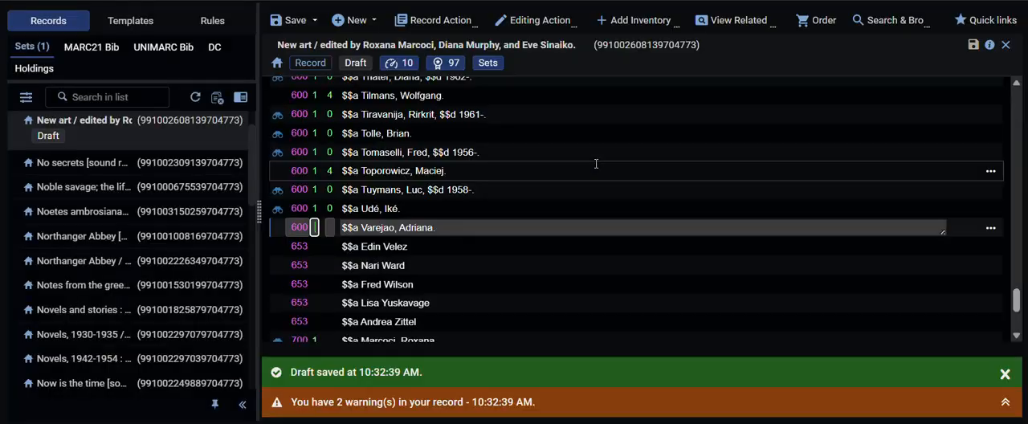
{"action": "type", "text": "1"}
{"action": "key", "text": "Tab"}
{"action": "type", "text": "0"}
{"action": "key", "text": "Tab"}
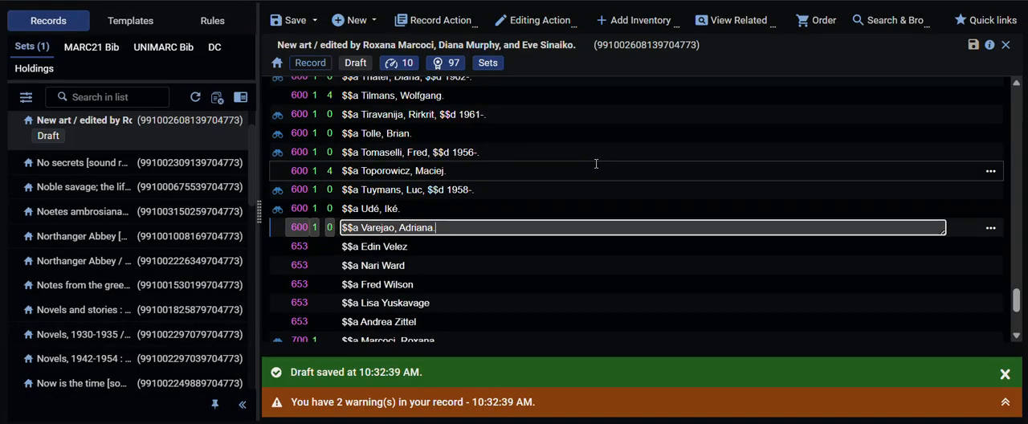
{"action": "key", "text": "F3"}
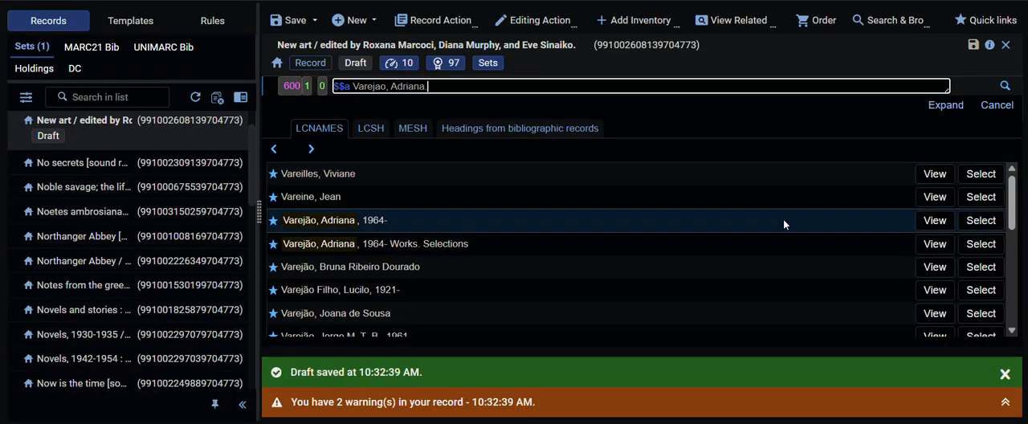
{"action": "left_click", "coordinate": [983, 224]}
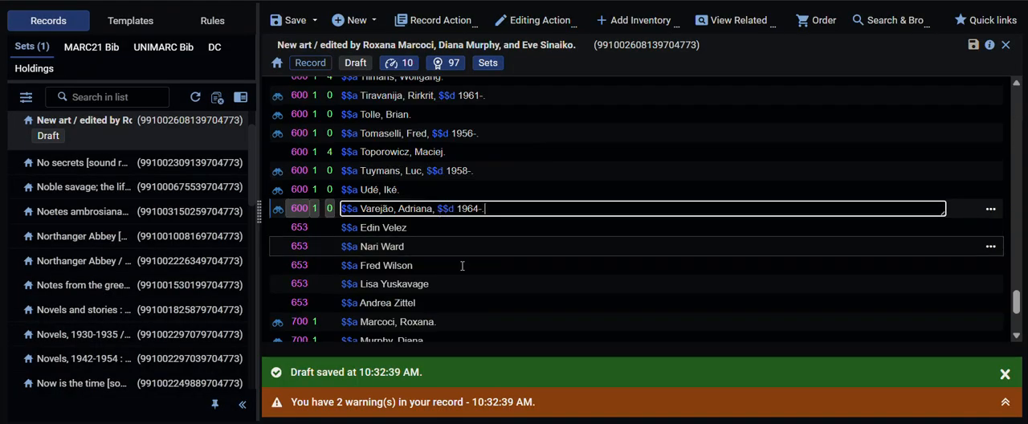
Step: Rewrite the 653 field for Edin Velez in inverted form as "Velez, Edin."
{"action": "type", "text": "Edin."}
{"action": "key", "text": "Left"}
{"action": "key", "text": "Left"}
{"action": "key", "text": "Left"}
{"action": "key", "text": "Left"}
{"action": "key", "text": "Left"}
{"action": "key", "text": "Left"}
{"action": "key", "text": "Left"}
{"action": "key", "text": "Left"}
{"action": "key", "text": "Left"}
{"action": "key", "text": "Left"}
{"action": "key", "text": "Left"}
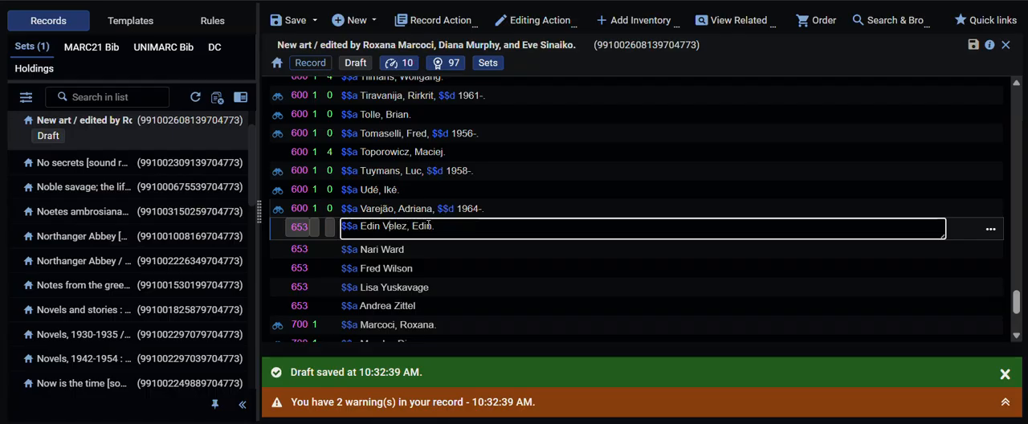
{"action": "key", "text": "BackSpace"}
{"action": "key", "text": "BackSpace"}
{"action": "key", "text": "BackSpace"}
{"action": "key", "text": "BackSpace"}
{"action": "key", "text": "BackSpace"}
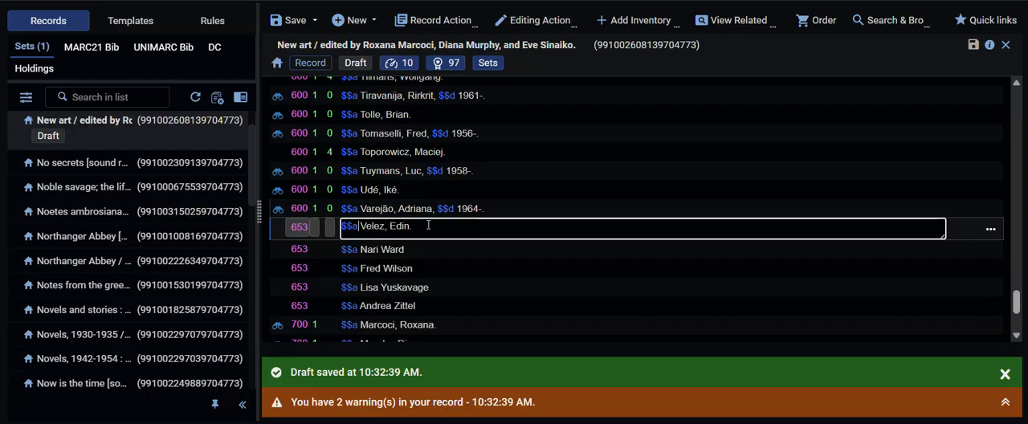
Step: Retag the "Velez, Edin." field as 600 with indicators 1 and 0, and link it to the LCNAMES heading "Velez, Edin"
{"action": "key", "text": "shift+Tab"}
{"action": "key", "text": "shift+Tab"}
{"action": "key", "text": "shift+Tab"}
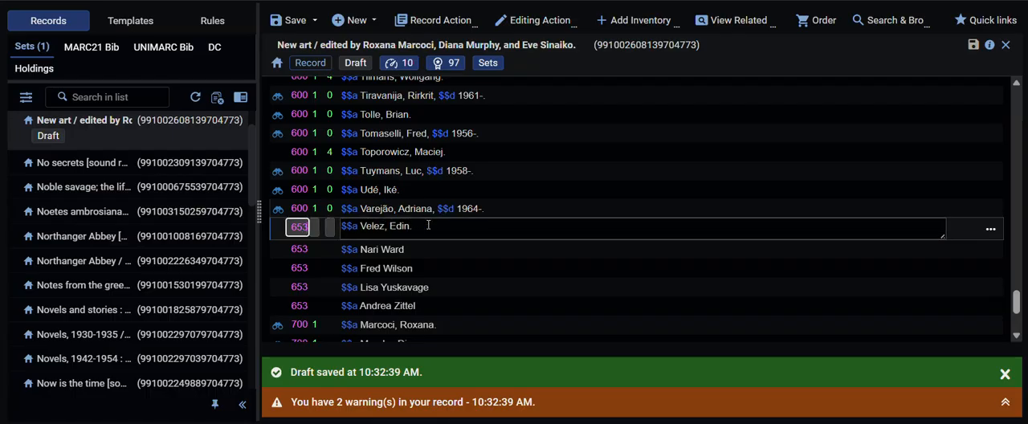
{"action": "type", "text": "600"}
{"action": "key", "text": "Tab"}
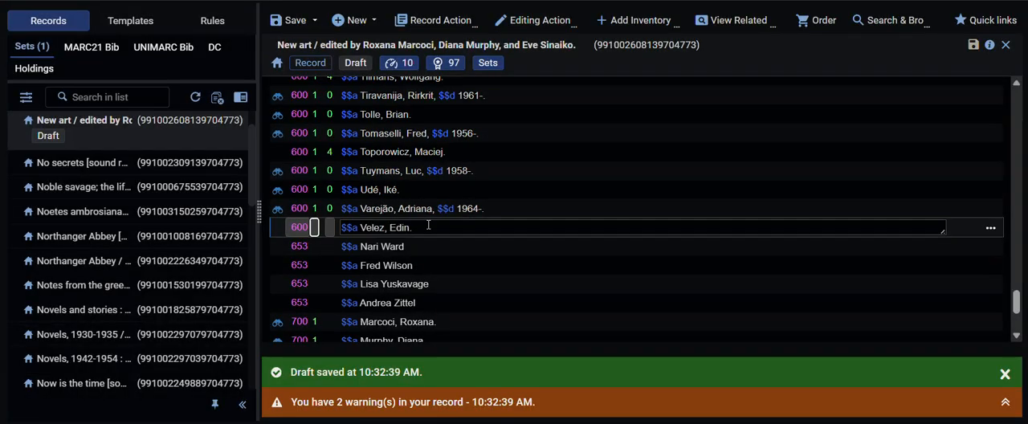
{"action": "type", "text": "1 0"}
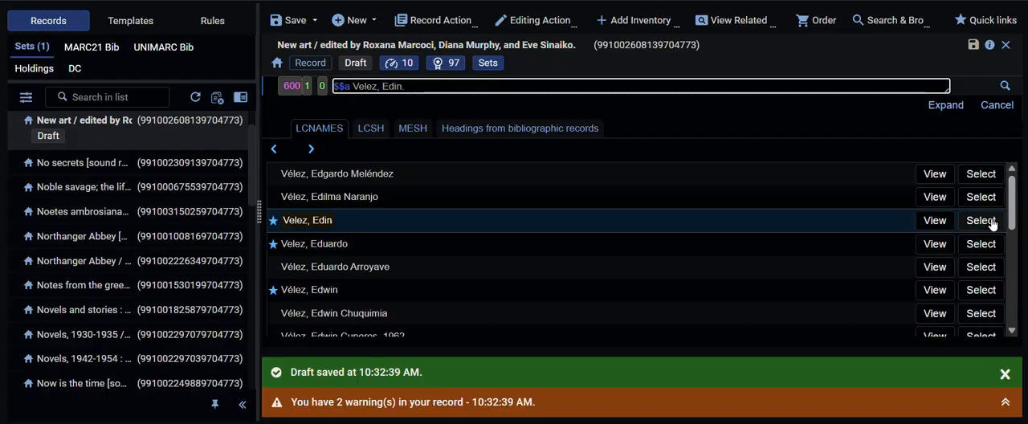
{"action": "left_click", "coordinate": [919, 228]}
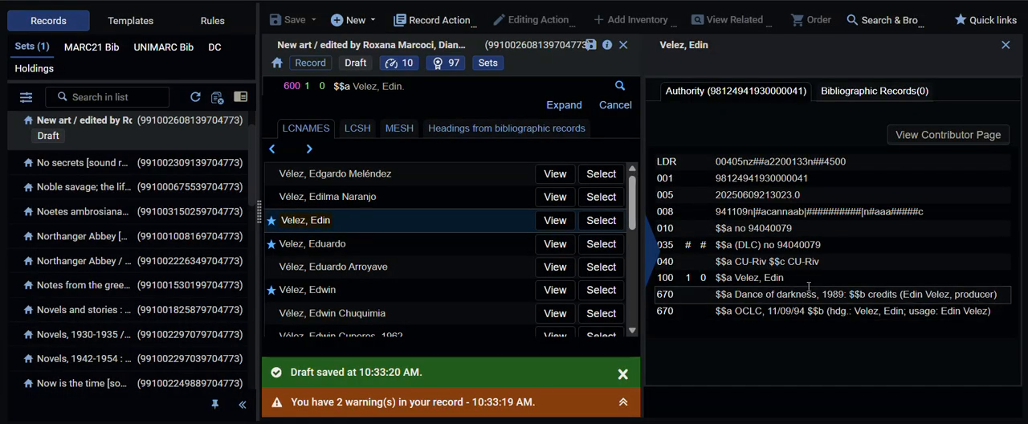
{"action": "left_click", "coordinate": [595, 221]}
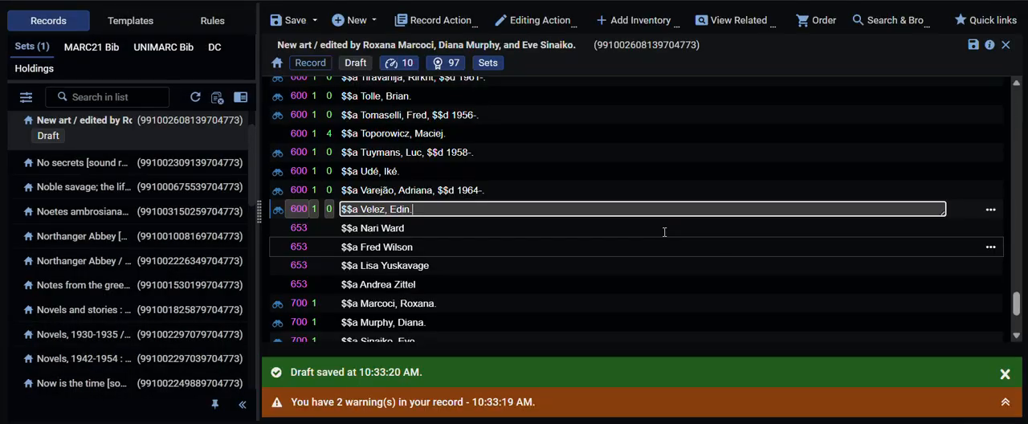
Step: Rewrite the 653 field for Nari Ward in inverted form as "Ward, Nari."
{"action": "left_click", "coordinate": [448, 228]}
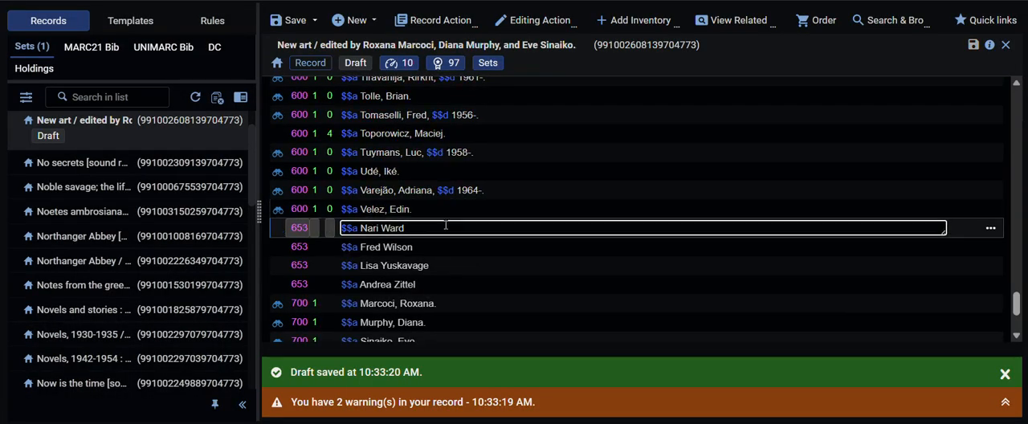
{"action": "type", "text": ", Nari."}
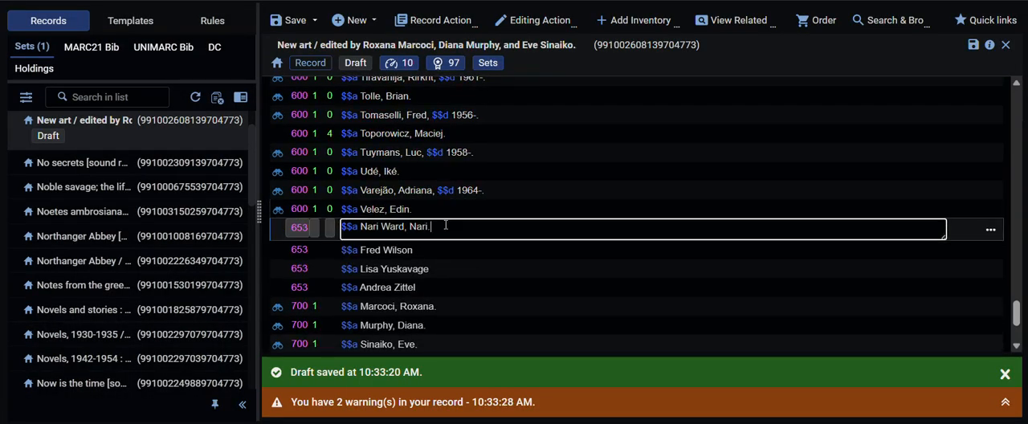
{"action": "key", "text": "BackSpace"}
{"action": "key", "text": "BackSpace"}
{"action": "key", "text": "BackSpace"}
{"action": "key", "text": "BackSpace"}
{"action": "key", "text": "BackSpace"}
Step: Change the tag of the "Ward, Nari." field to 600 with indicators 1 and 0
{"action": "key", "text": "shift+Tab"}
{"action": "key", "text": "shift+Tab"}
{"action": "key", "text": "shift+Tab"}
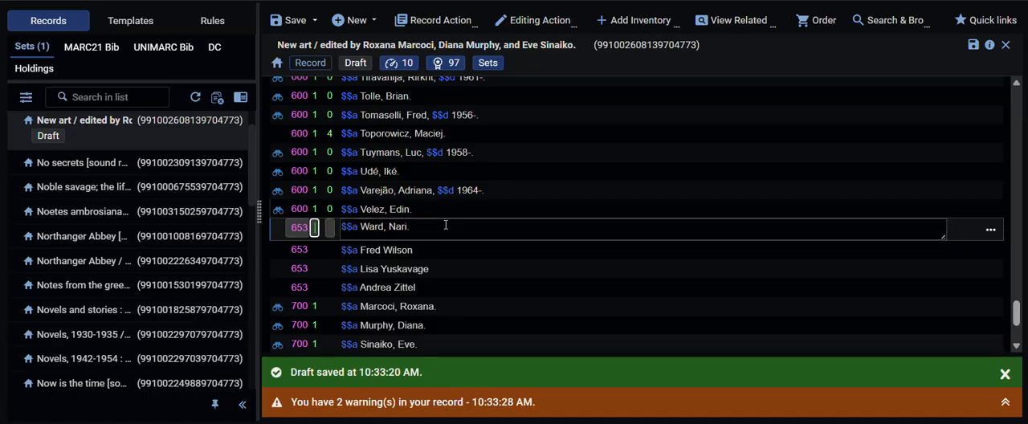
{"action": "key", "text": "Tab"}
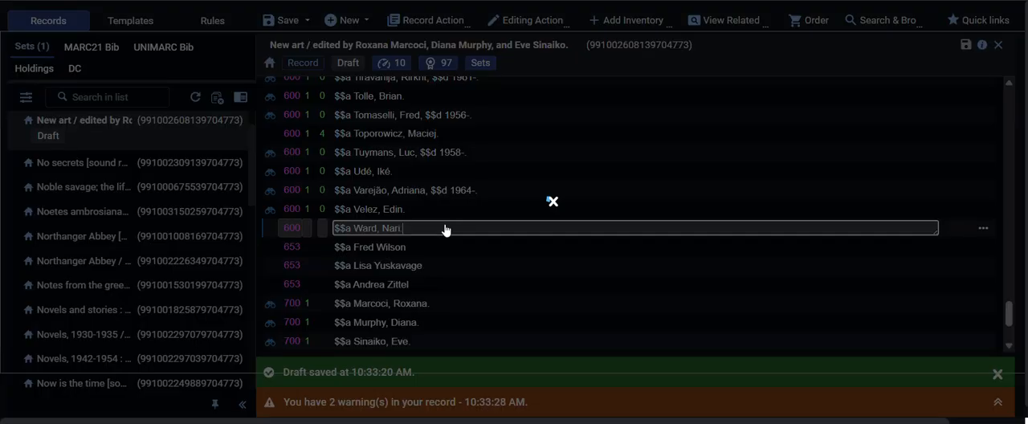
{"action": "type", "text": "1"}
{"action": "key", "text": "Tab"}
{"action": "type", "text": "0"}
{"action": "key", "text": "Tab"}
Step: Look up the Ward heading in LCNAMES, review its authority record, and select "Ward, Nari, 1963-"
{"action": "key", "text": "F3"}
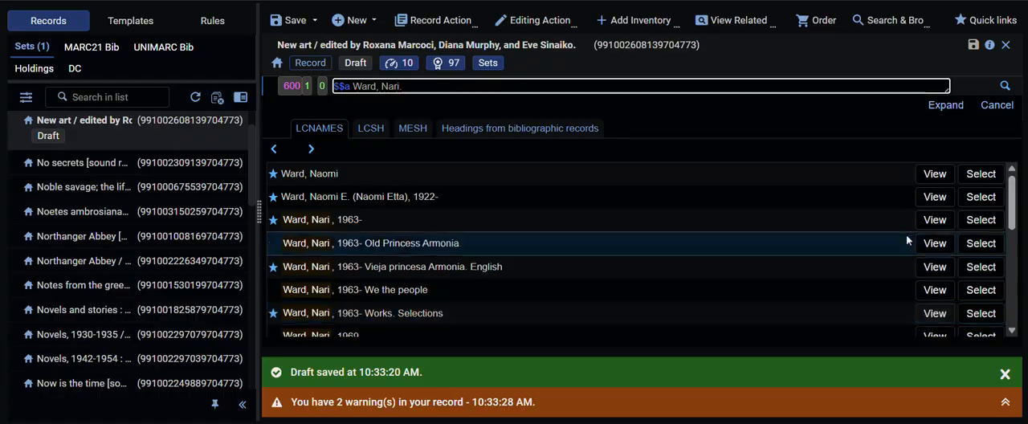
{"action": "left_click", "coordinate": [933, 219]}
{"action": "scroll", "coordinate": [750, 201], "scroll_direction": "down", "scroll_amount": 5}
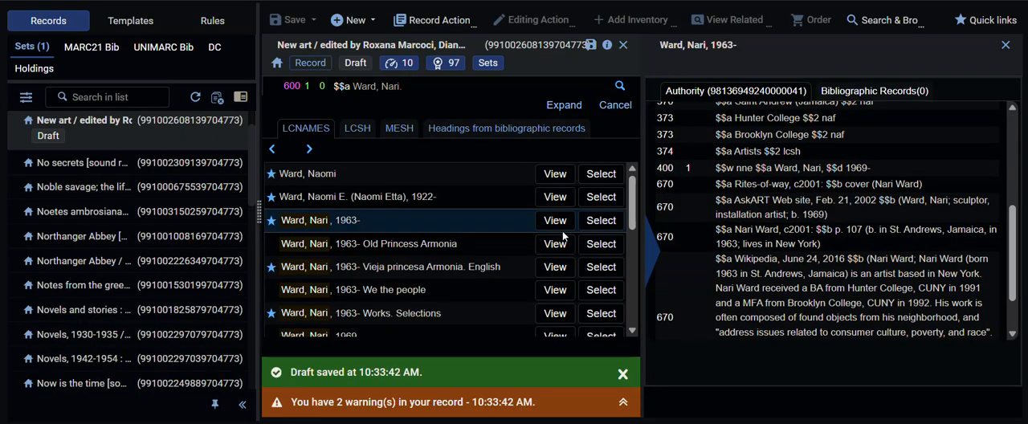
{"action": "left_click", "coordinate": [600, 220]}
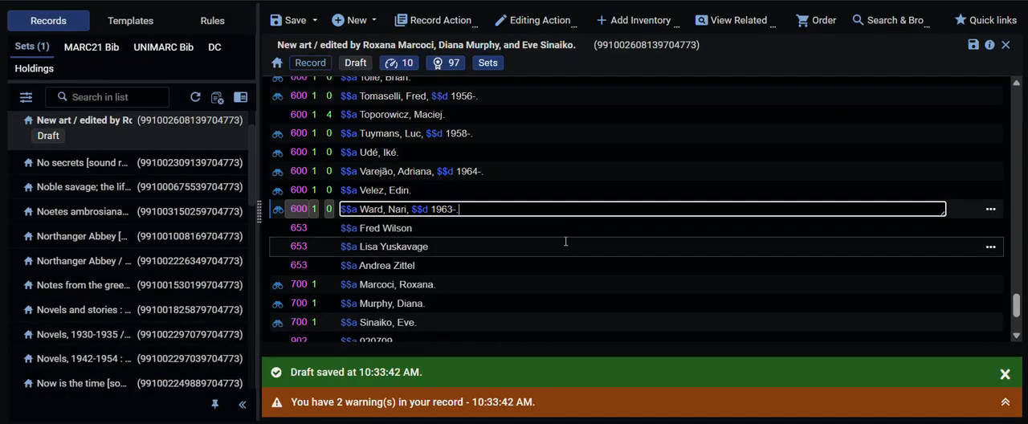
Step: Rewrite the 653 field for Fred Wilson in inverted form as "Wilson, Fred."
{"action": "left_click", "coordinate": [456, 230]}
{"action": "type", "text": ", Fred."}
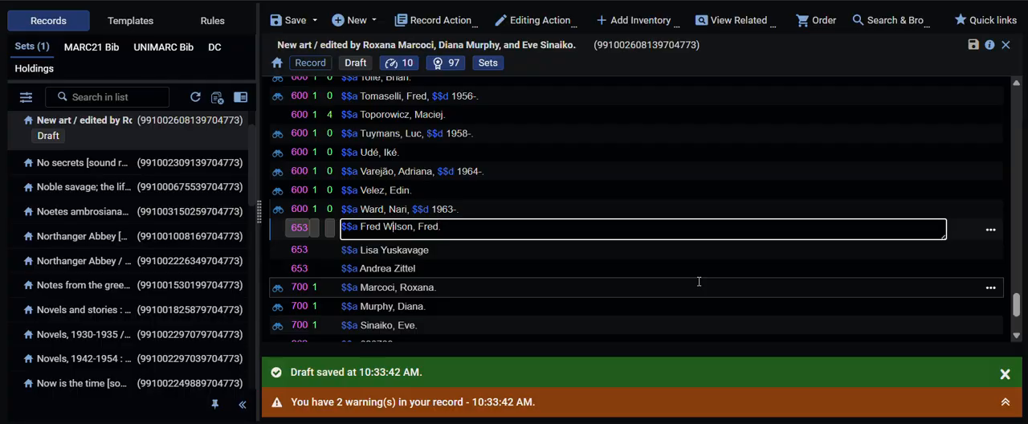
{"action": "key", "text": "BackSpace"}
{"action": "key", "text": "BackSpace"}
{"action": "key", "text": "BackSpace"}
{"action": "key", "text": "BackSpace"}
{"action": "key", "text": "BackSpace"}
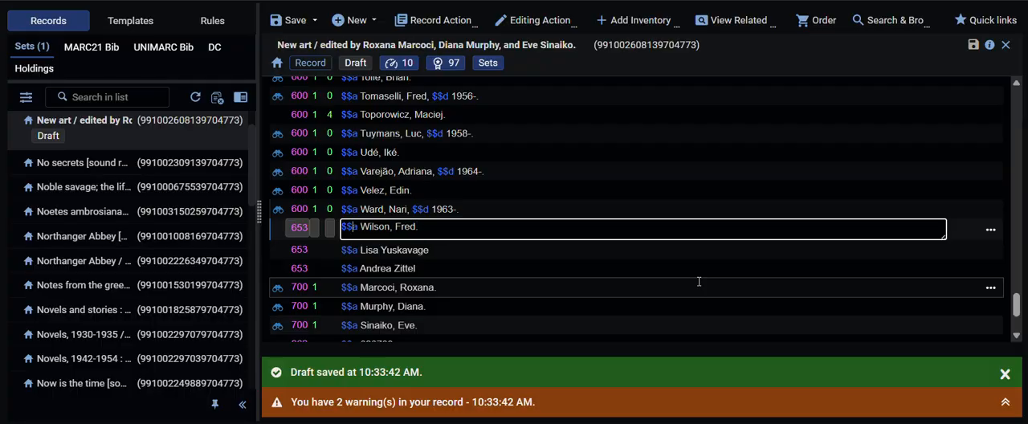
Step: Change the tag of the "Wilson, Fred." field to 600 with indicators 1 and 0
{"action": "key", "text": "shift+Tab"}
{"action": "key", "text": "shift+Tab"}
{"action": "type", "text": "600 1"}
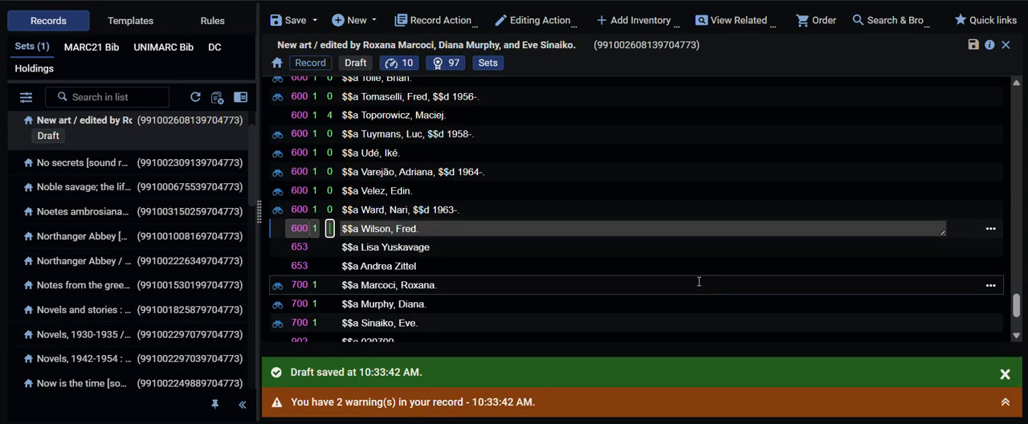
{"action": "key", "text": "Tab"}
Step: Look up "Wilson, Fred." in LCNAMES and compare the candidate headings and their dates
{"action": "key", "text": "F3"}
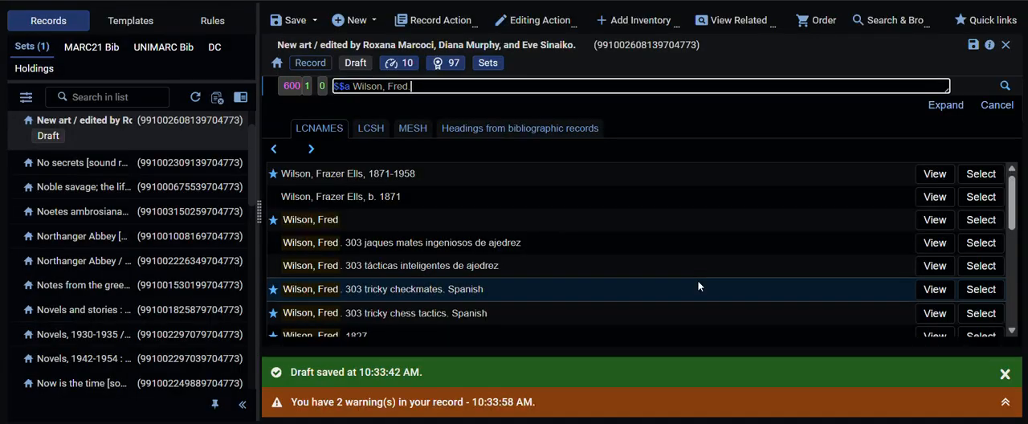
{"action": "scroll", "coordinate": [698, 287], "scroll_direction": "down", "scroll_amount": 5}
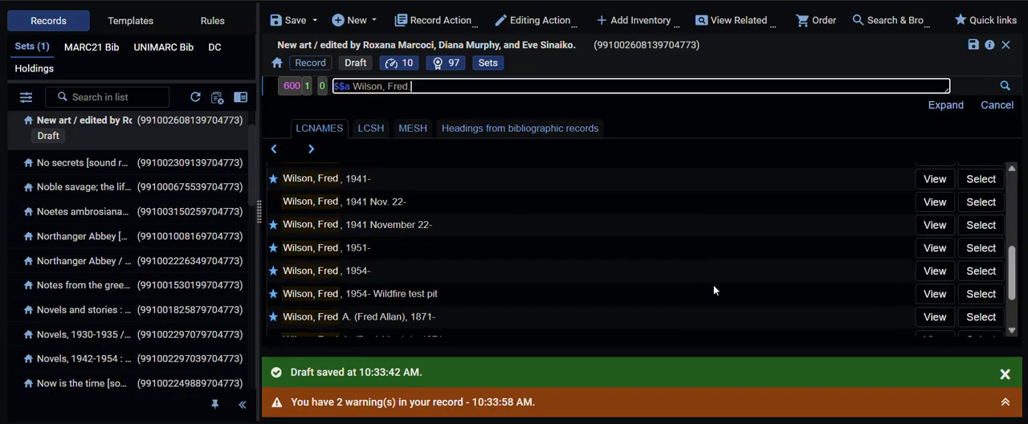
{"action": "scroll", "coordinate": [711, 283], "scroll_direction": "up", "scroll_amount": 5}
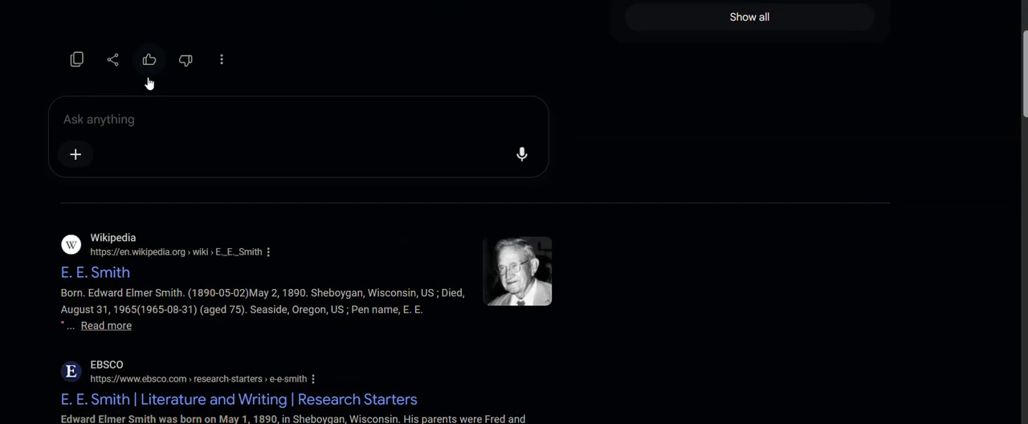
Step: Switch to the Google results page and search for the artist Fred Wilson's birth date
{"action": "scroll", "coordinate": [149, 77], "scroll_direction": "up", "scroll_amount": 4}
{"action": "scroll", "coordinate": [148, 78], "scroll_direction": "up", "scroll_amount": 2}
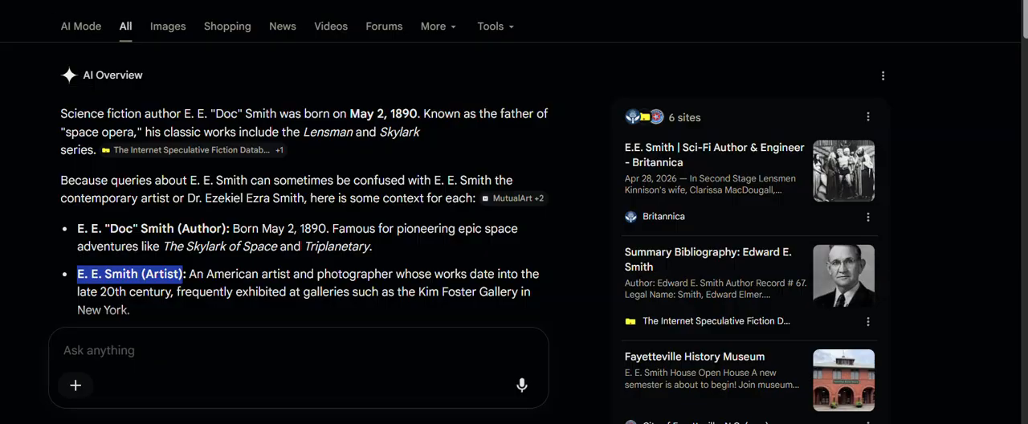
{"action": "left_click", "coordinate": [183, 274]}
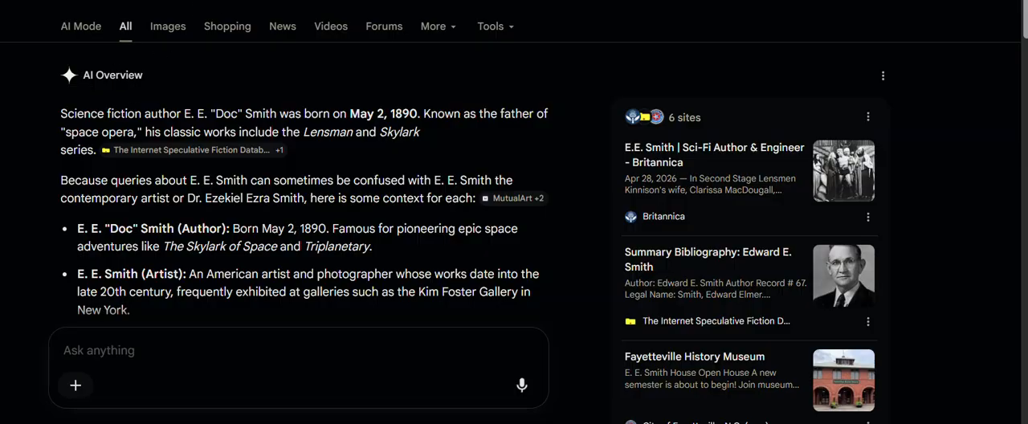
{"action": "type", "text": "fred wil"}
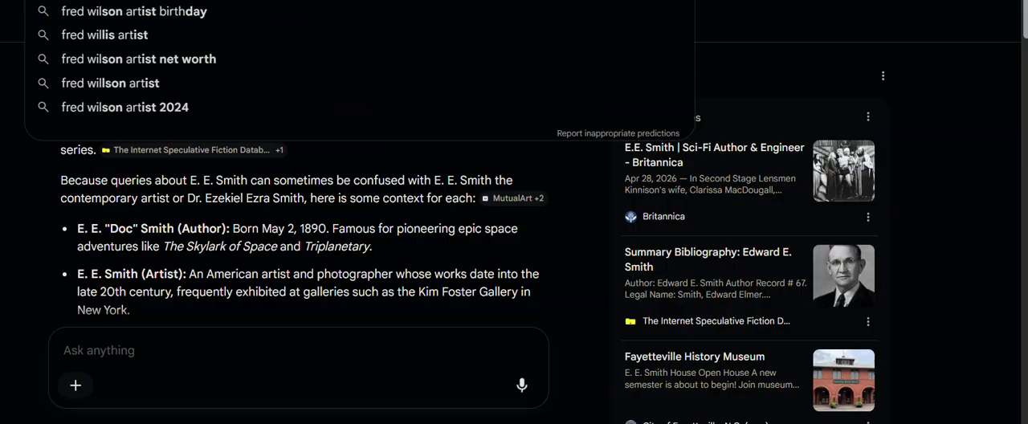
{"action": "type", "text": "son"}
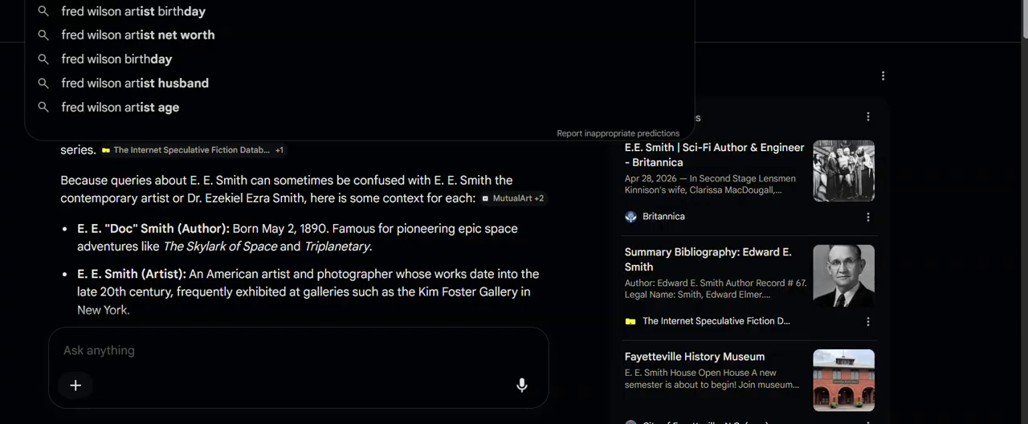
{"action": "key", "text": "Return"}
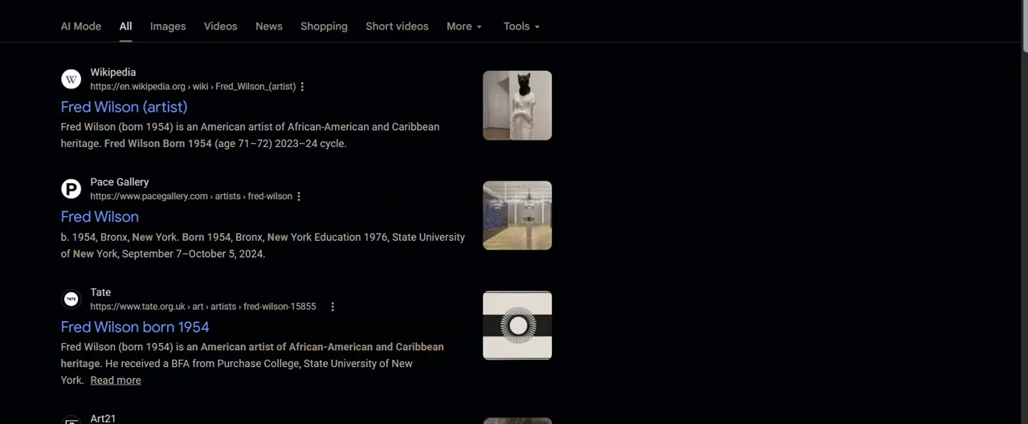
Step: Switch back to the record, check the LCNAMES authority "Wilson, Fred, 1954-" and apply it to the 600 field
{"action": "left_click", "coordinate": [223, 2]}
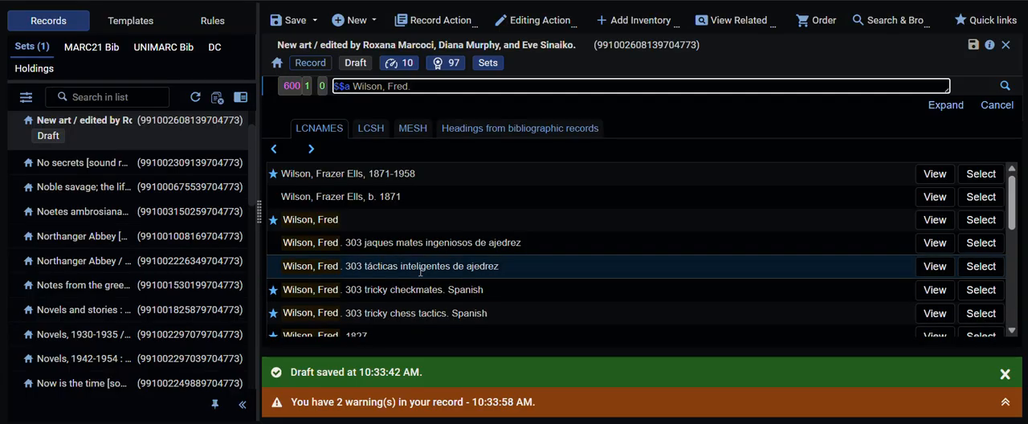
{"action": "scroll", "coordinate": [569, 207], "scroll_direction": "down", "scroll_amount": 8}
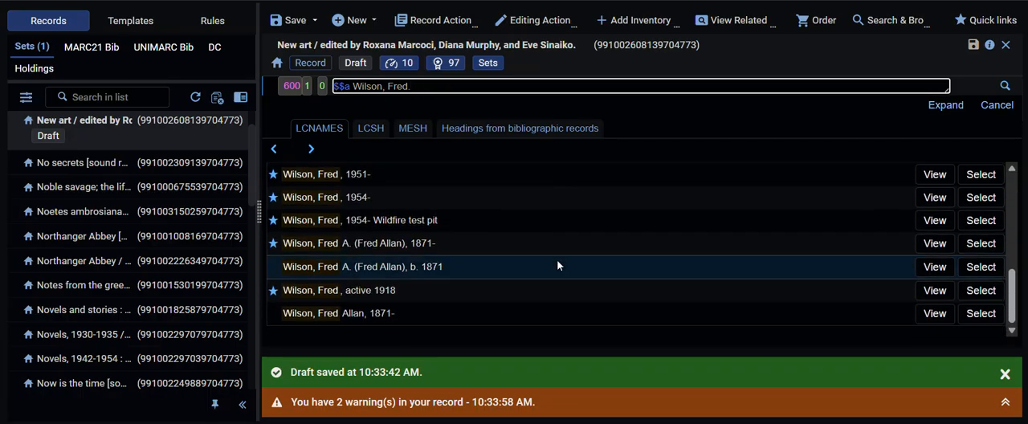
{"action": "left_click", "coordinate": [934, 197]}
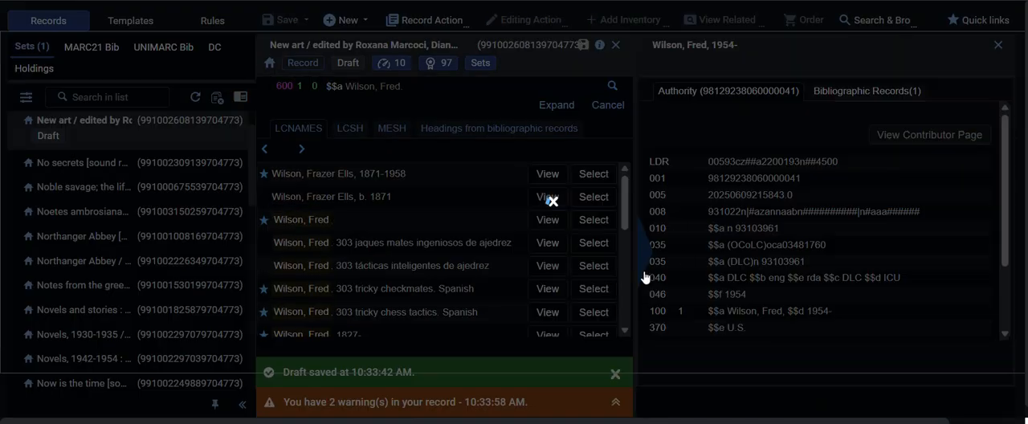
{"action": "scroll", "coordinate": [820, 261], "scroll_direction": "down", "scroll_amount": 3}
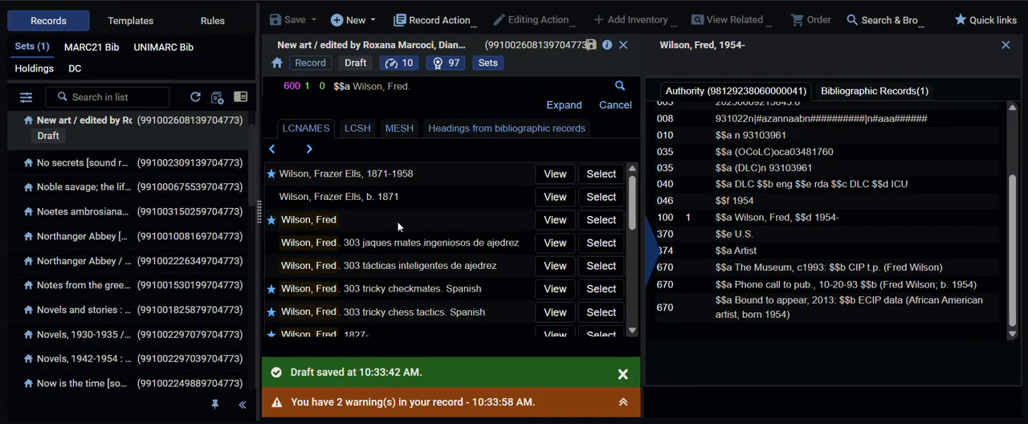
{"action": "scroll", "coordinate": [449, 249], "scroll_direction": "down", "scroll_amount": 1}
{"action": "scroll", "coordinate": [454, 250], "scroll_direction": "down", "scroll_amount": 5}
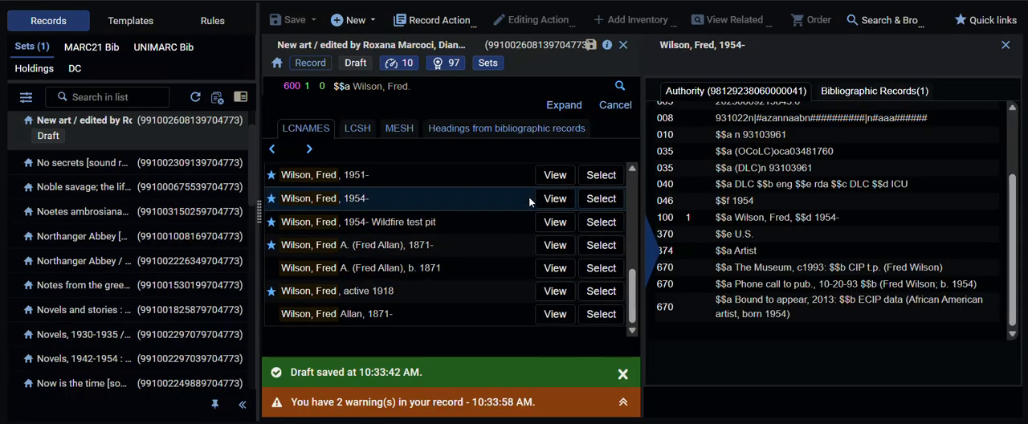
{"action": "left_click", "coordinate": [618, 200]}
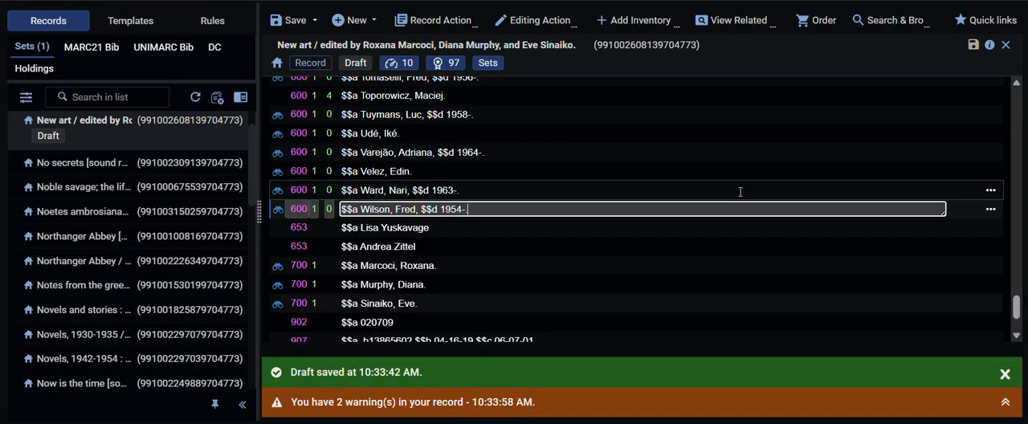
{"action": "scroll", "coordinate": [740, 191], "scroll_direction": "up", "scroll_amount": 10}
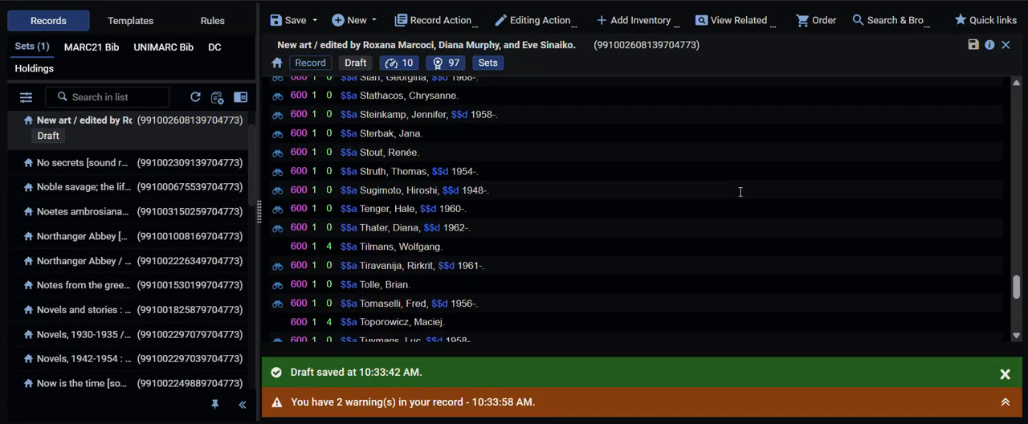
{"action": "scroll", "coordinate": [740, 191], "scroll_direction": "up", "scroll_amount": 10}
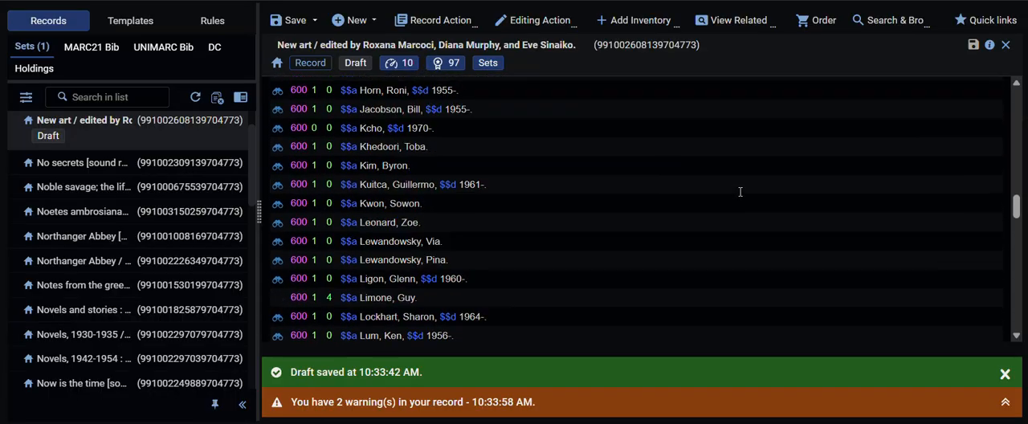
{"action": "scroll", "coordinate": [739, 191], "scroll_direction": "down", "scroll_amount": 20}
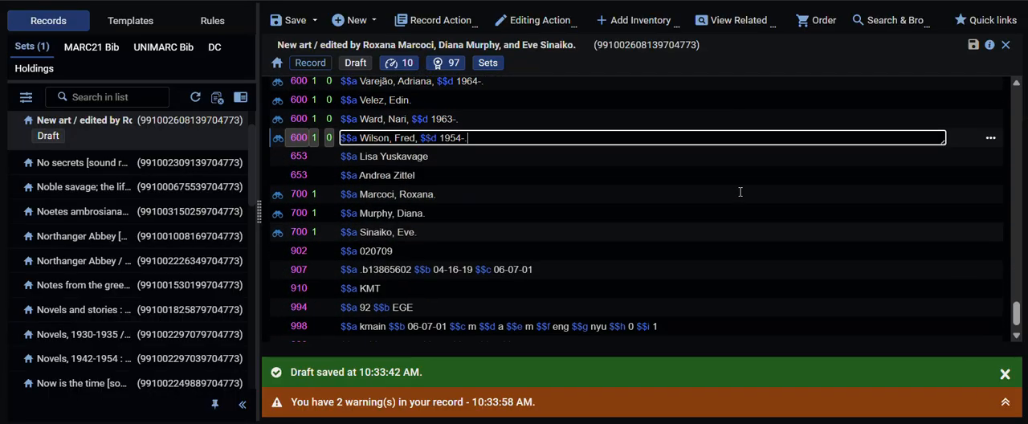
Step: Rewrite the 653 field for Lisa Yuskavage in inverted form as "Yuskavage, Lisa."
{"action": "left_click", "coordinate": [501, 153]}
{"action": "type", "text": ", Lisa."}
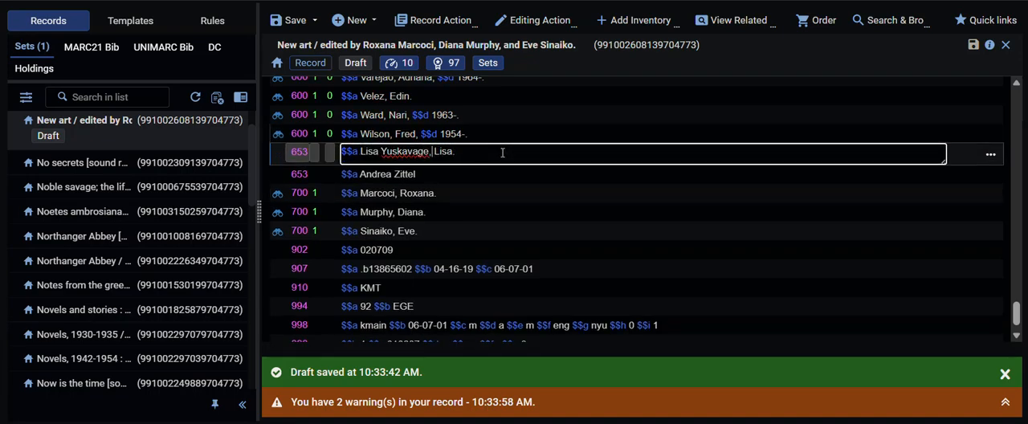
{"action": "key", "text": "Left"}
{"action": "key", "text": "Left"}
{"action": "key", "text": "Left"}
{"action": "key", "text": "Left"}
{"action": "key", "text": "Left"}
{"action": "key", "text": "Left"}
{"action": "key", "text": "Left"}
{"action": "key", "text": "Left"}
{"action": "key", "text": "Left"}
{"action": "key", "text": "Left"}
{"action": "key", "text": "Left"}
{"action": "key", "text": "Left"}
{"action": "key", "text": "BackSpace"}
{"action": "key", "text": "BackSpace"}
{"action": "key", "text": "BackSpace"}
{"action": "key", "text": "BackSpace"}
{"action": "key", "text": "BackSpace"}
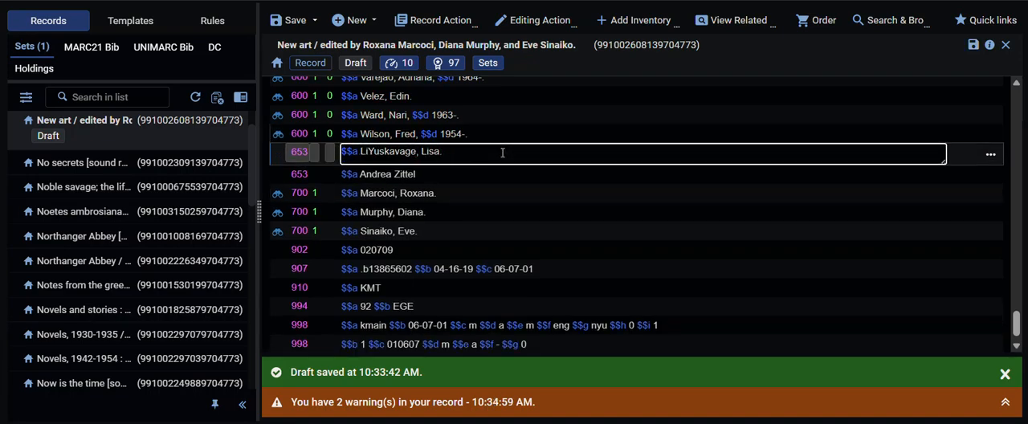
Step: Change the tag of the "Yuskavage, Lisa." field to 600 with indicators 1 and 0
{"action": "key", "text": "shift+Tab"}
{"action": "key", "text": "shift+Tab"}
{"action": "key", "text": "shift+Tab"}
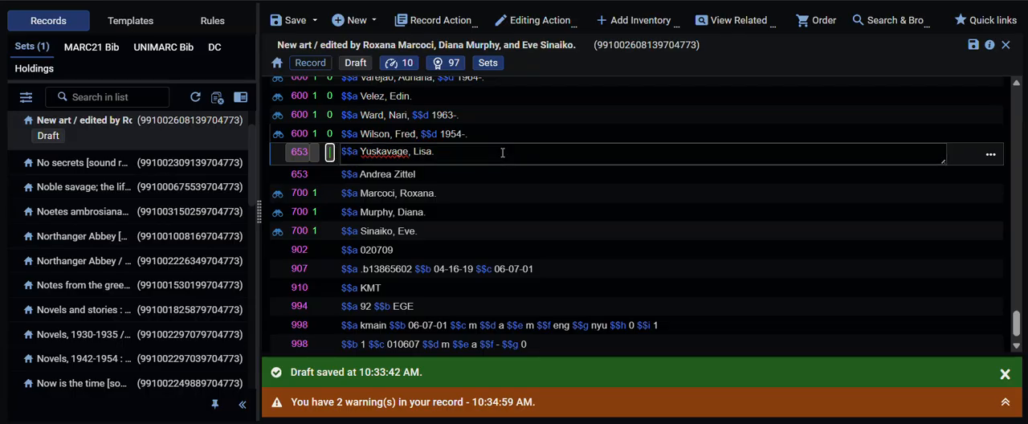
{"action": "type", "text": "600 1 0"}
{"action": "key", "text": "Tab"}
Step: Look up "Yuskavage, Lisa." in LCNAMES, check the "Yuskavage, Lisa, 1962-" authority and apply that heading to the field
{"action": "key", "text": "F3"}
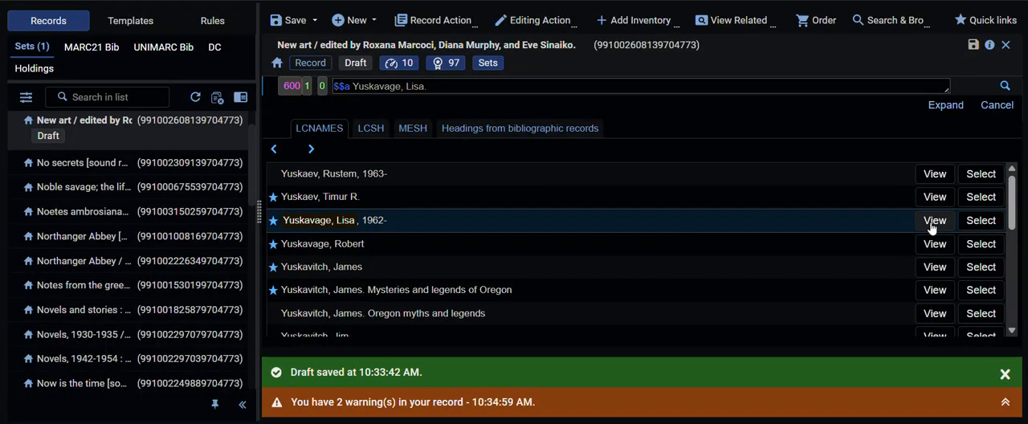
{"action": "left_click", "coordinate": [933, 220]}
{"action": "scroll", "coordinate": [869, 238], "scroll_direction": "down", "scroll_amount": 5}
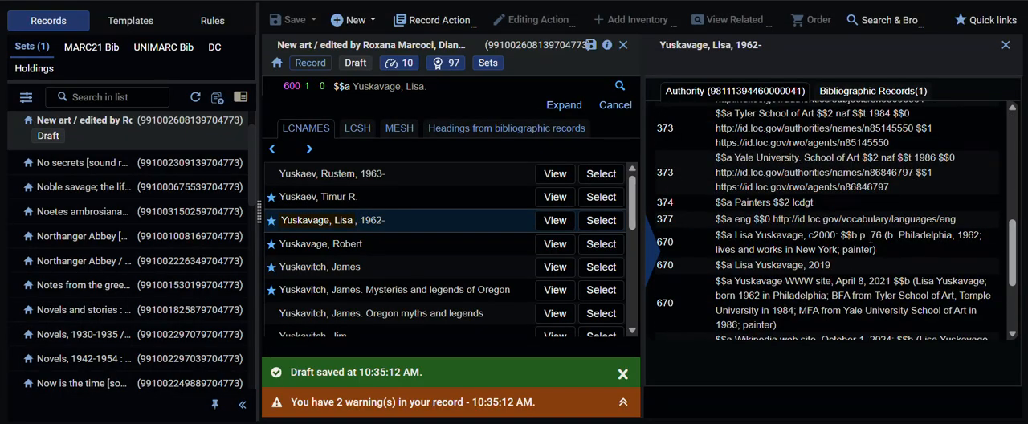
{"action": "left_click", "coordinate": [601, 220]}
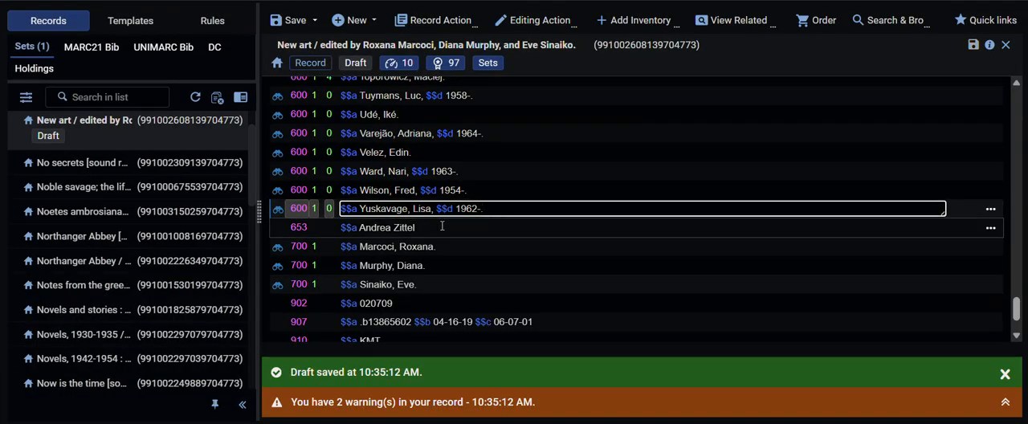
Step: Rewrite the 653 field for Andrea Zittel in inverted form as "Zittel, Andrea."
{"action": "left_click", "coordinate": [441, 227]}
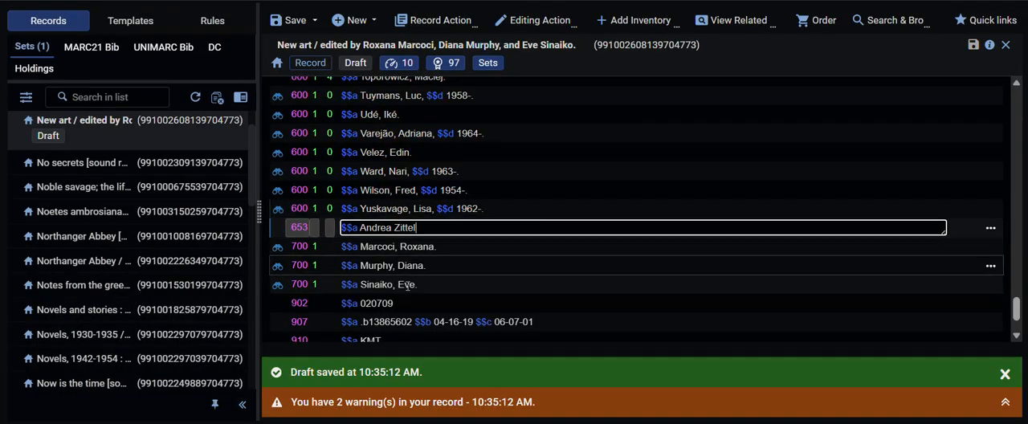
{"action": "type", "text": ", Andrea."}
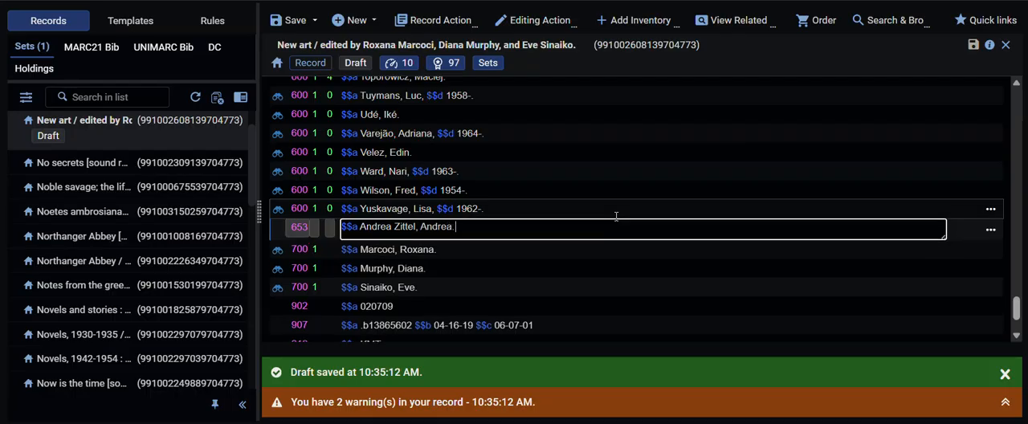
{"action": "key", "text": "BackSpace"}
{"action": "key", "text": "BackSpace"}
{"action": "key", "text": "BackSpace"}
{"action": "key", "text": "BackSpace"}
{"action": "key", "text": "BackSpace"}
{"action": "key", "text": "BackSpace"}
{"action": "key", "text": "BackSpace"}
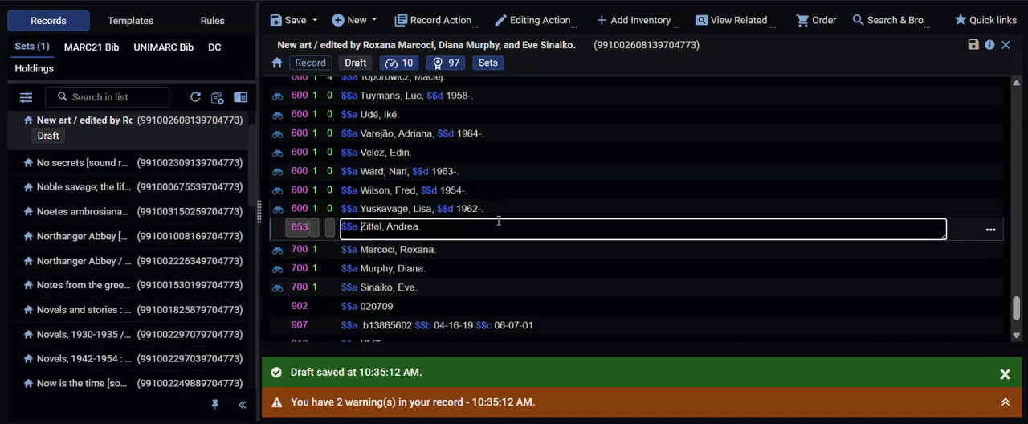
Step: Change the tag of the "Zittel, Andrea." field to 600 with indicators 1 and 0
{"action": "left_click", "coordinate": [310, 225]}
{"action": "key", "text": "BackSpace"}
{"action": "key", "text": "BackSpace"}
{"action": "type", "text": "00 "}
{"action": "type", "text": "1 "}
{"action": "type", "text": "0"}
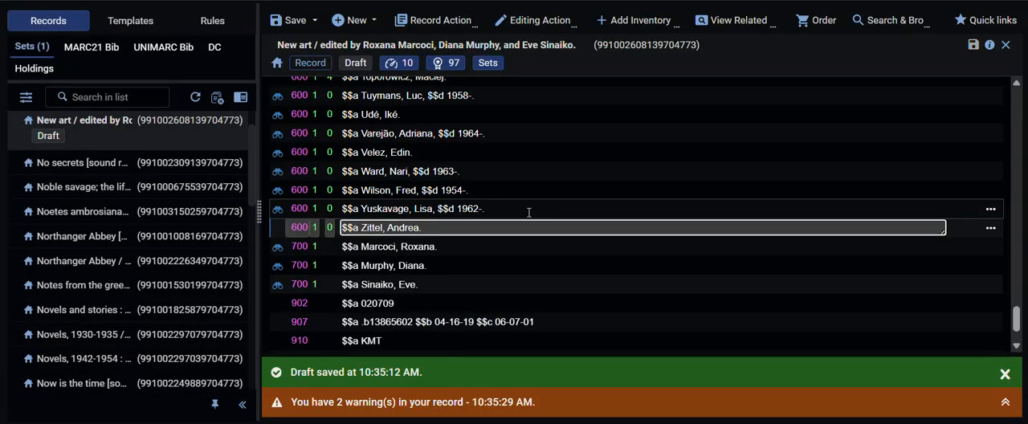
Step: Look up "Zittel, Andrea." in LCNAMES, check the "Zittel, Andrea, 1965-" authority and apply that heading to the field
{"action": "key", "text": "F3"}
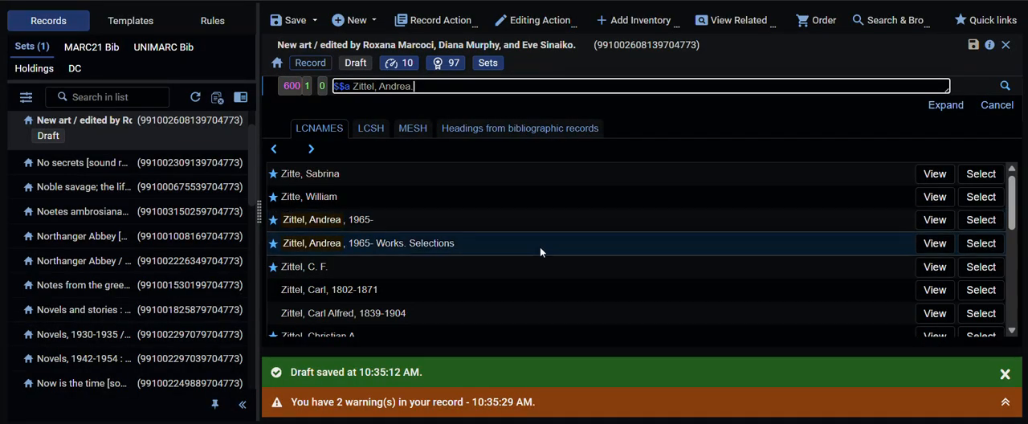
{"action": "left_click", "coordinate": [935, 219]}
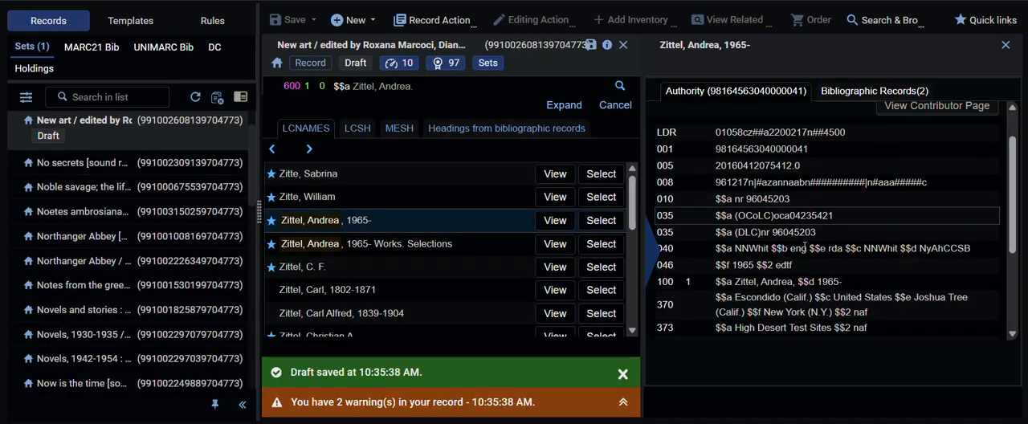
{"action": "scroll", "coordinate": [804, 248], "scroll_direction": "down", "scroll_amount": 3}
{"action": "left_click", "coordinate": [607, 225]}
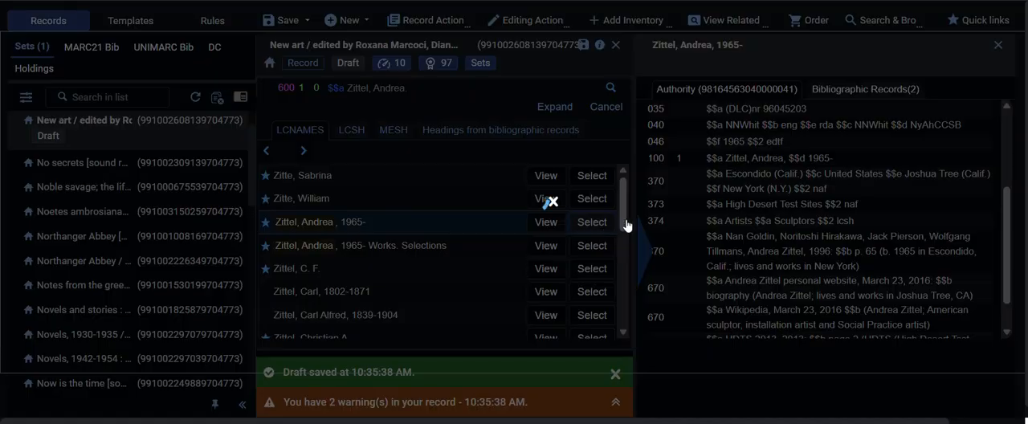